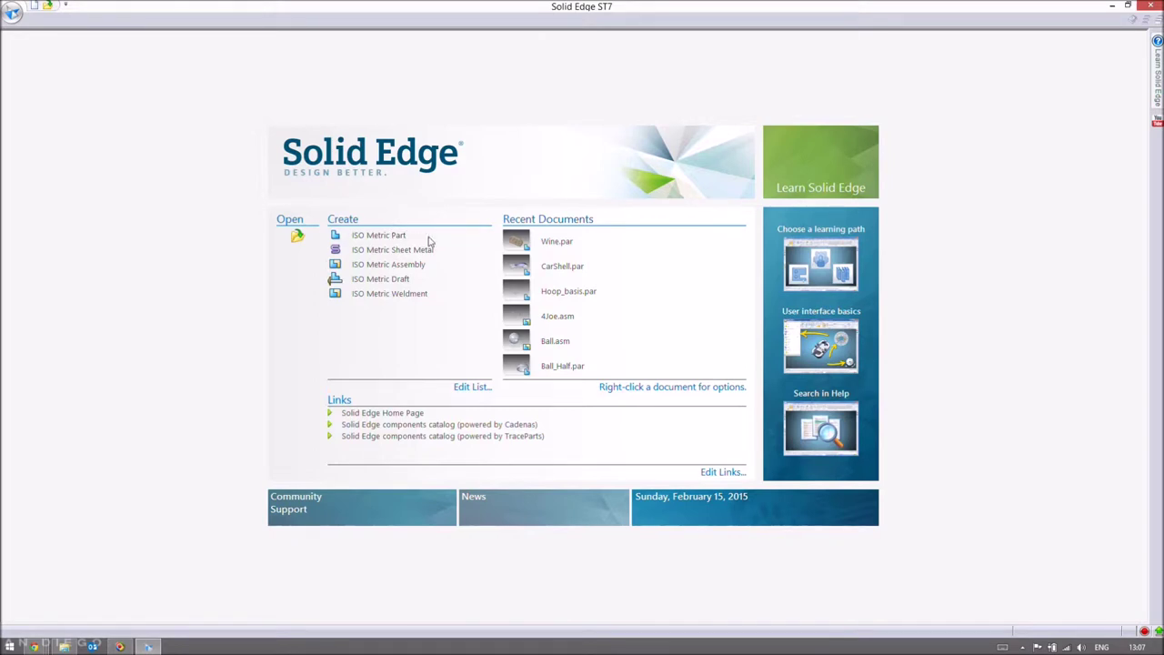
# Create a new ISO Metric Part document
pyautogui.click(374, 236)
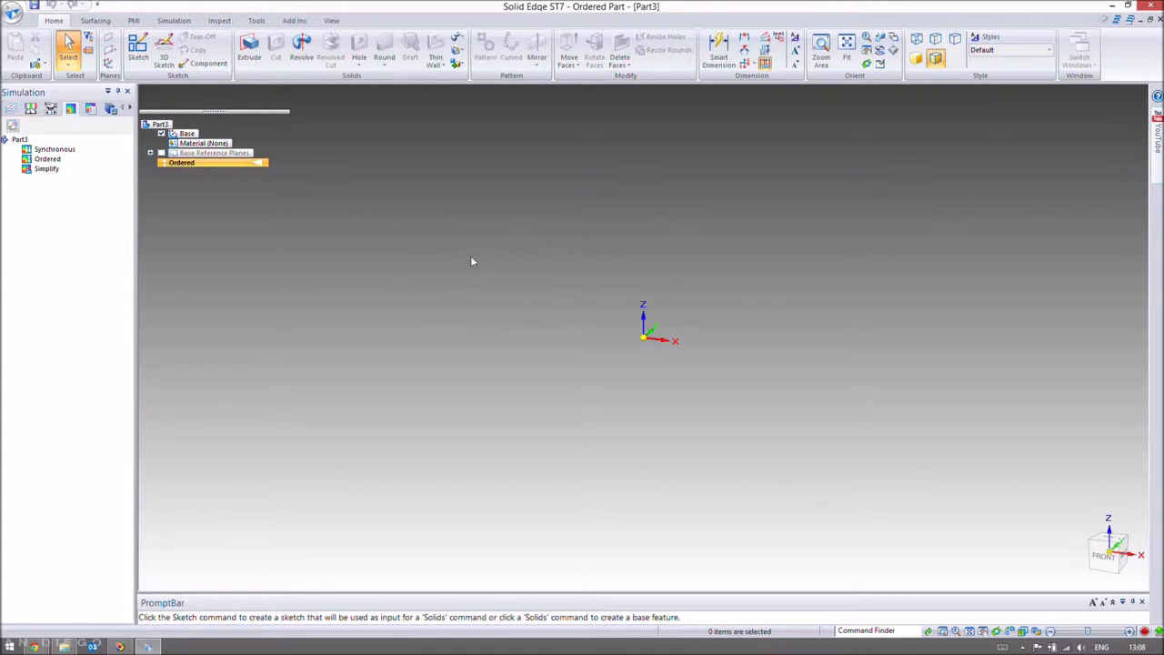
pyautogui.moveTo(476, 263); pyautogui.dragTo(505, 318, button='middle')
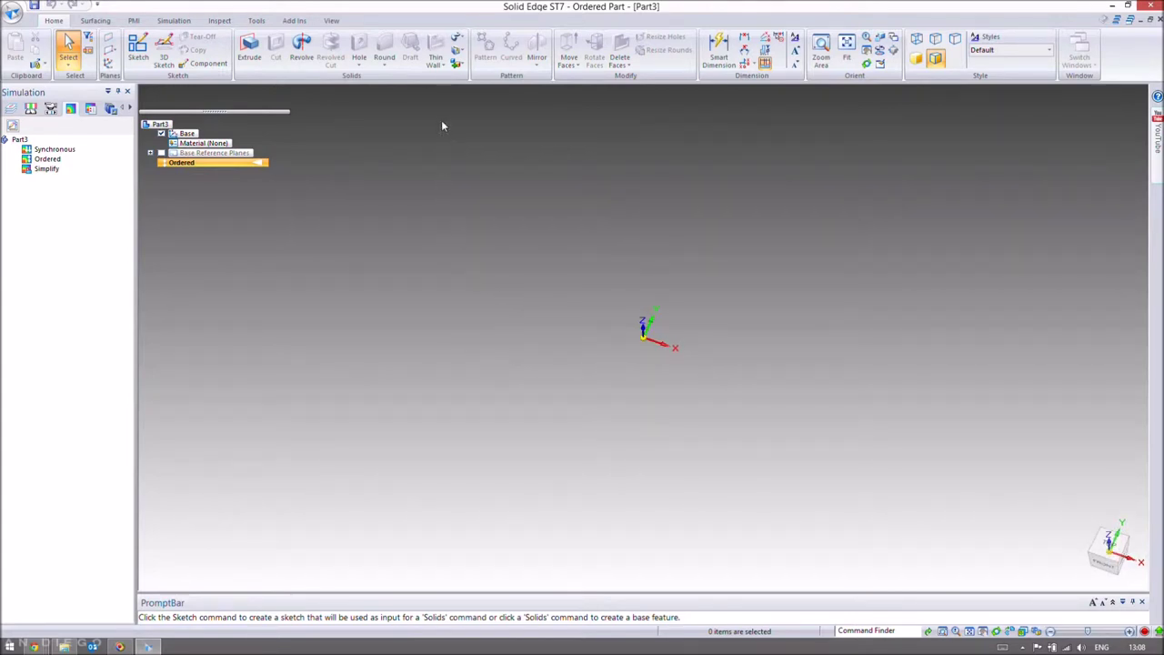
pyautogui.click(446, 71)
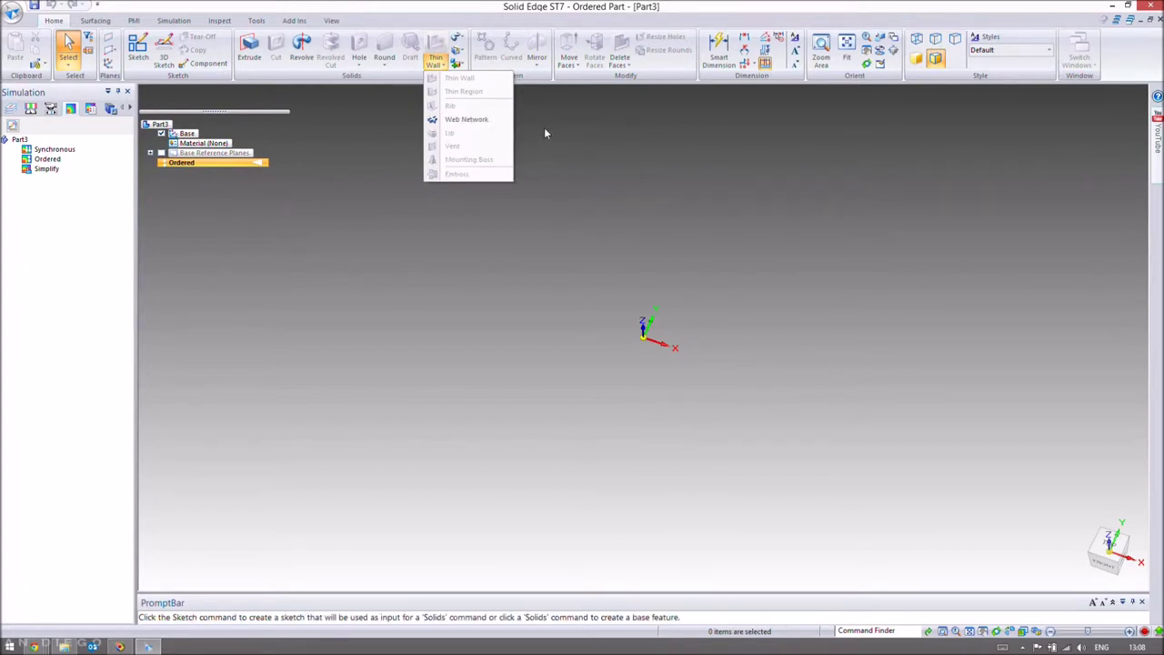
pyautogui.click(593, 182)
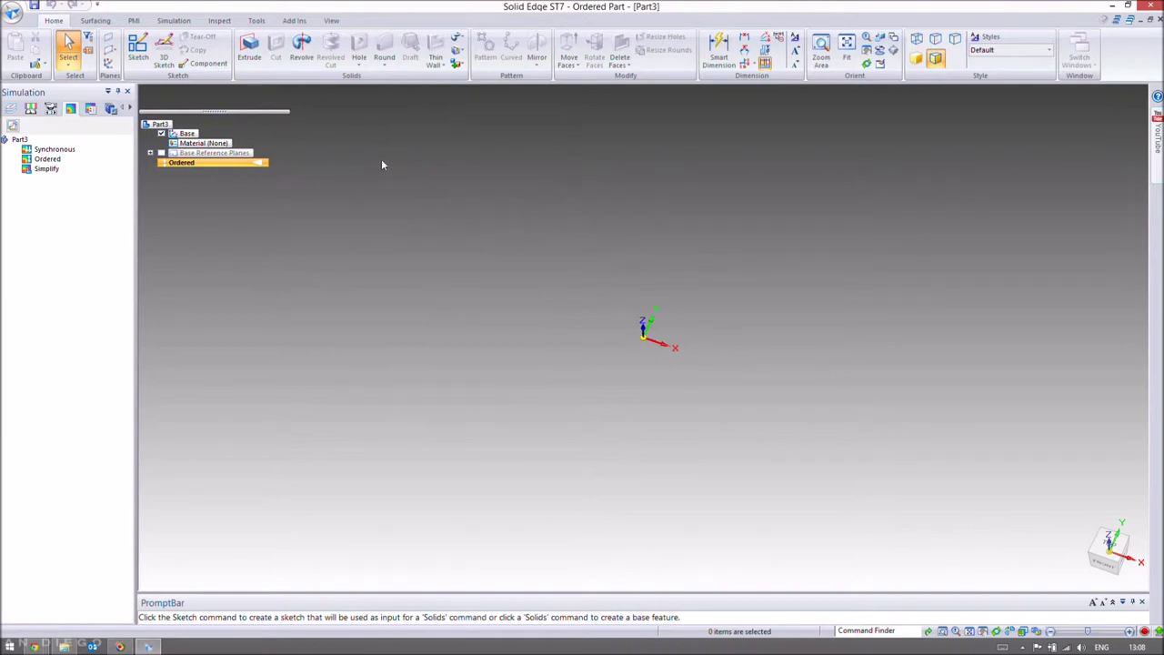
# Start an Extrude on the horizontal XY plane and sketch a 240 by 240 mm rectangle centred on the origin
pyautogui.click(249, 57)
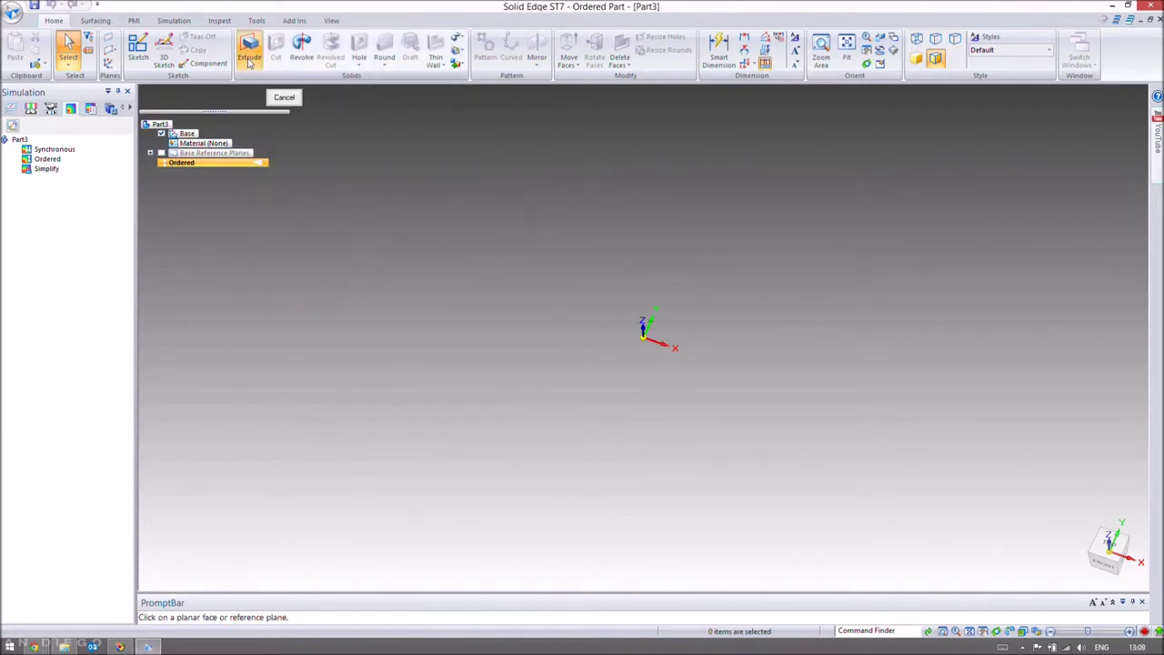
pyautogui.click(663, 323)
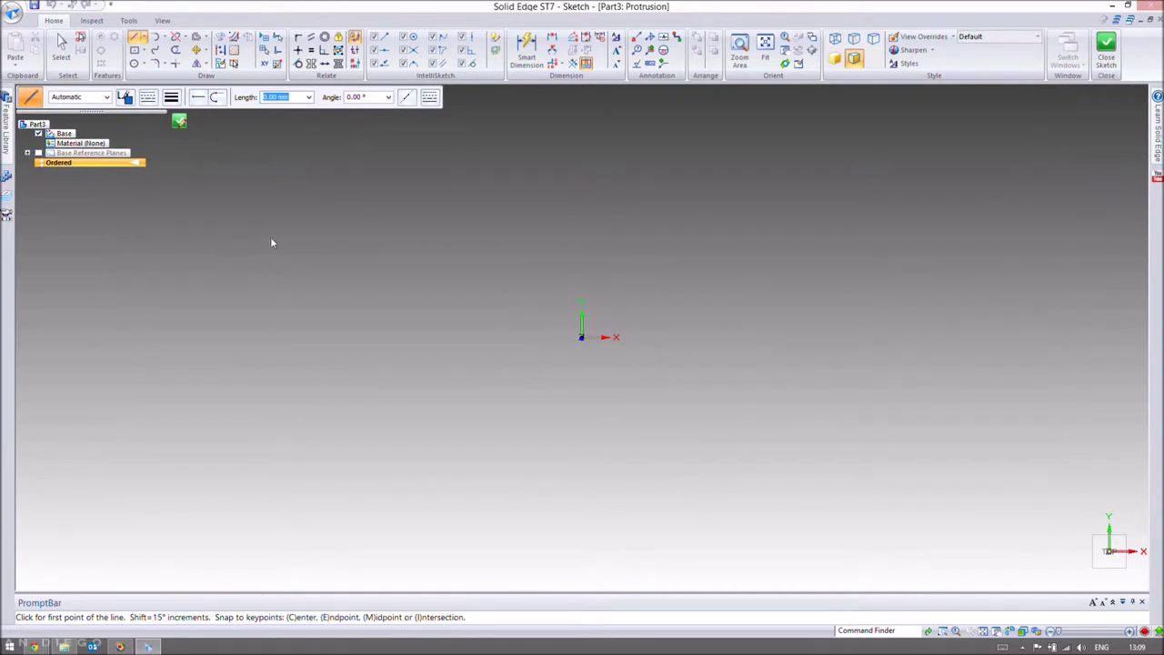
pyautogui.click(135, 50)
pyautogui.click(582, 337)
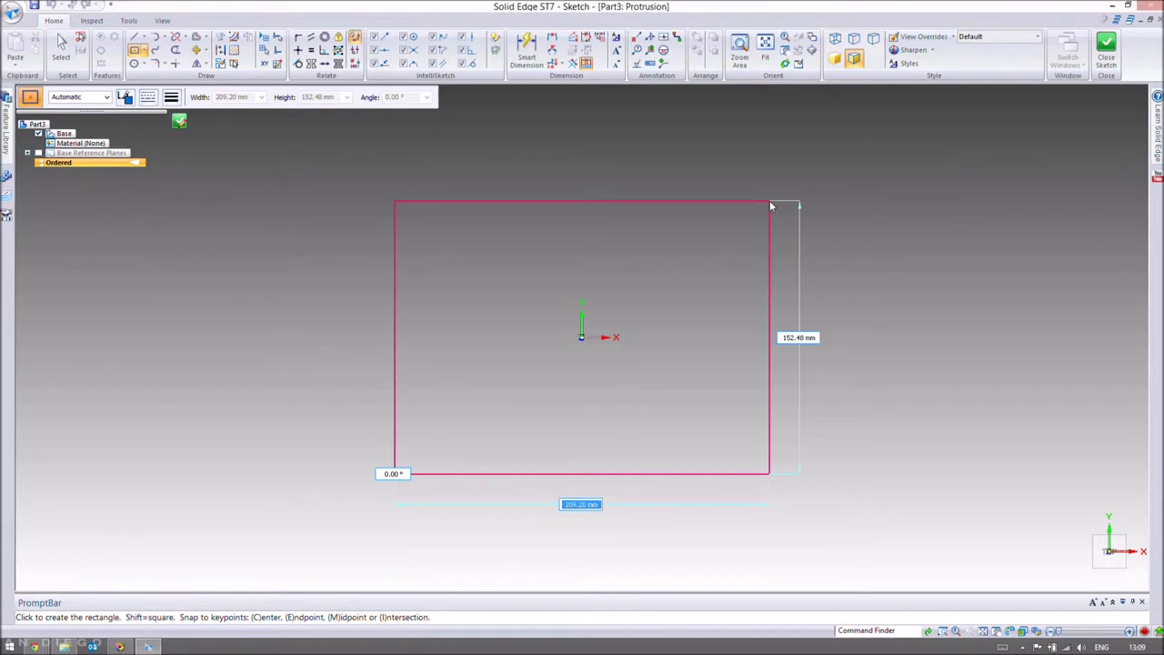
pyautogui.write('240')
pyautogui.press('Tab')
pyautogui.write('240')
pyautogui.press('Tab')
pyautogui.press('Return')
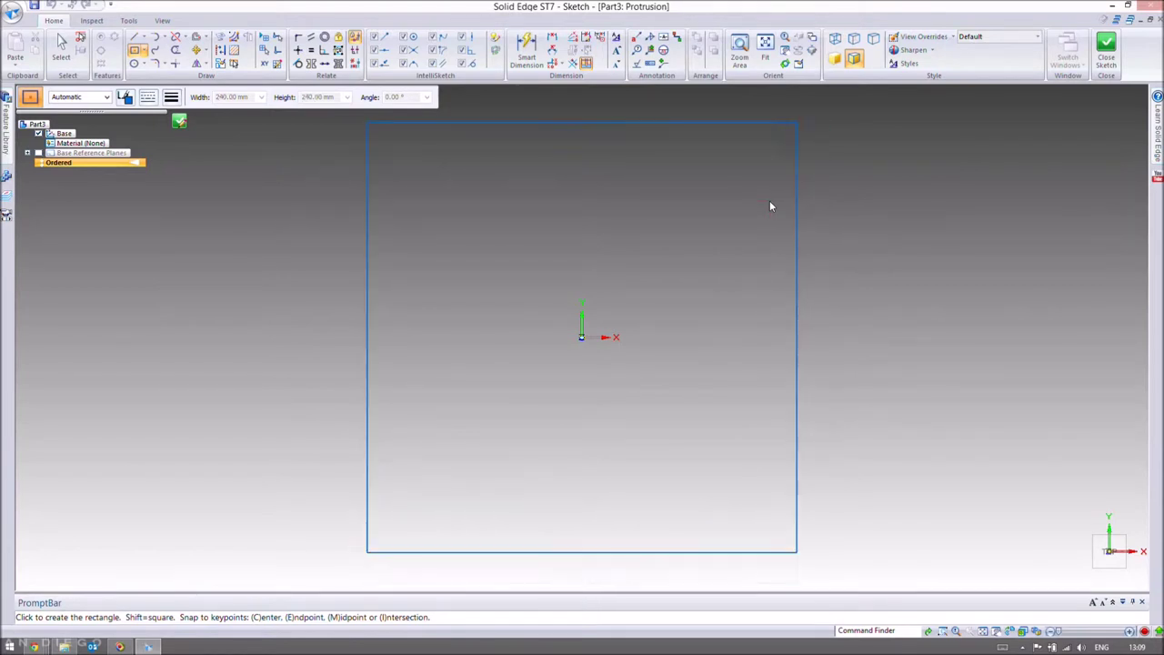
# Finish the square sketch and extrude it 100 mm upward into a solid block
pyautogui.click(1106, 47)
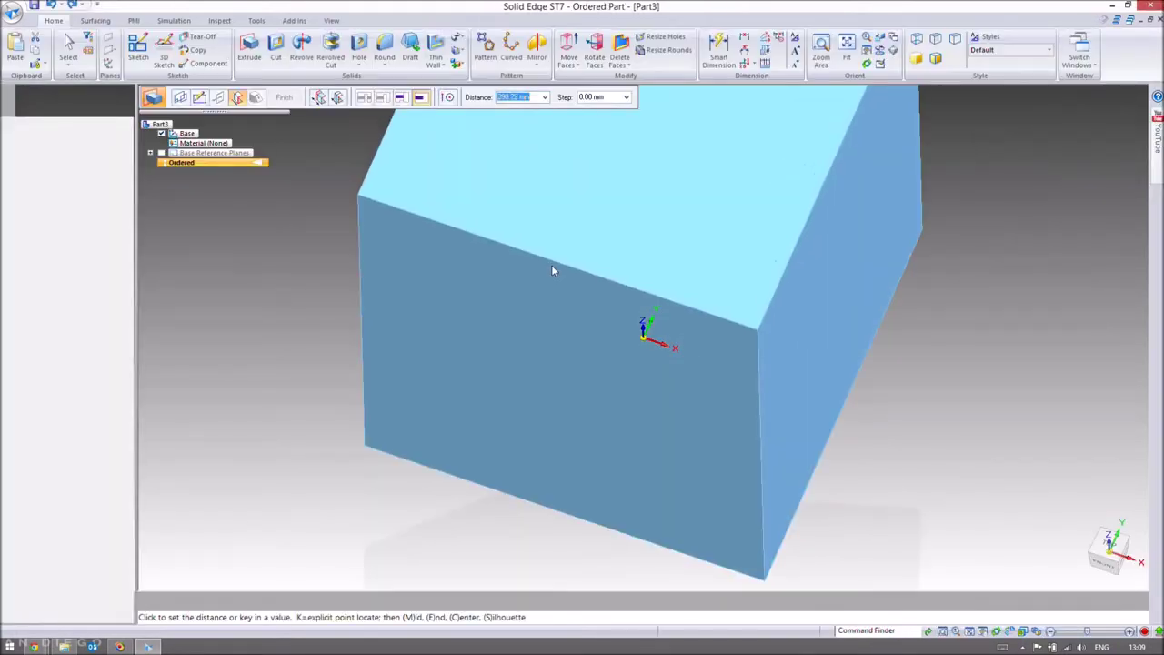
pyautogui.scroll(-3, 559, 233)
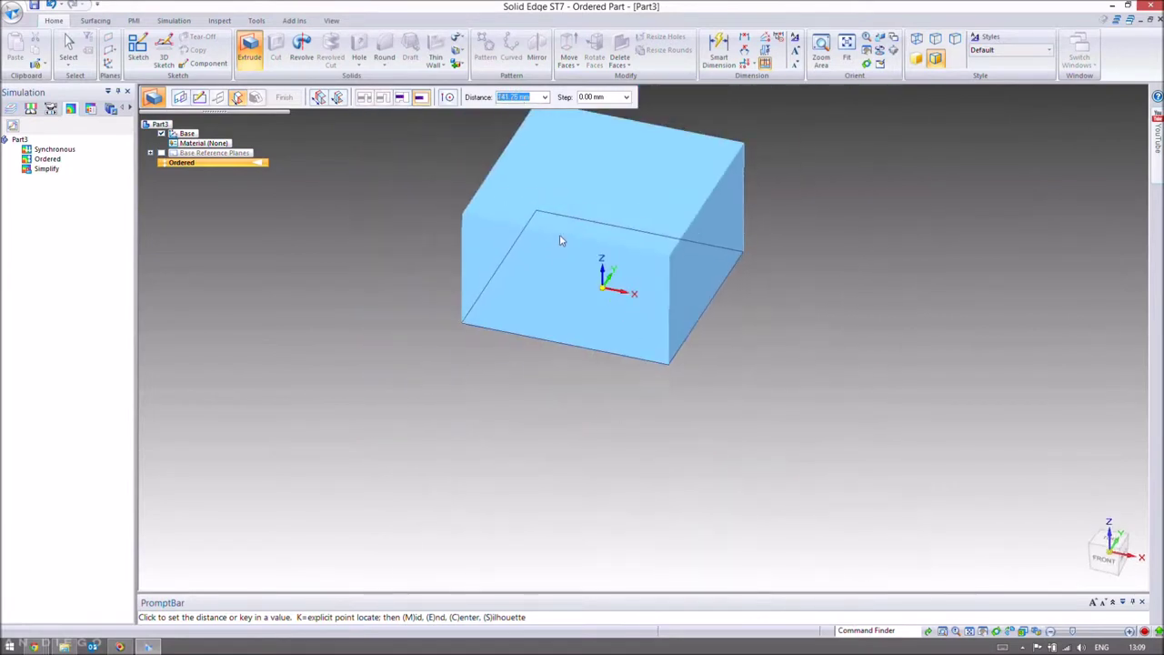
pyautogui.write('100')
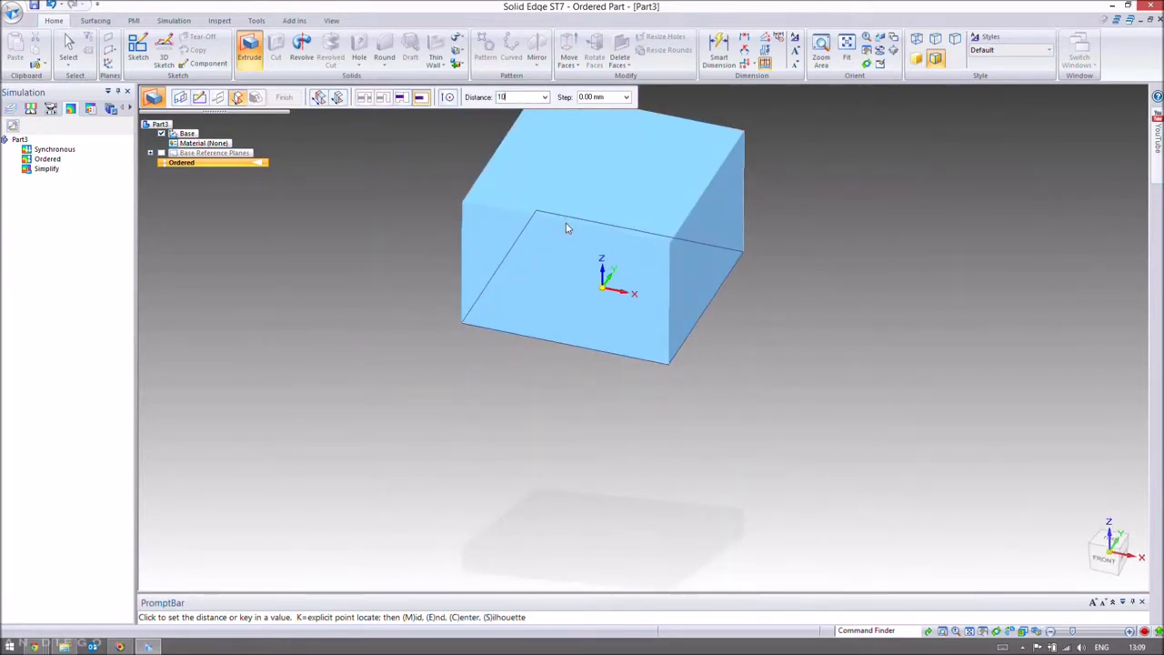
pyautogui.press('Return')
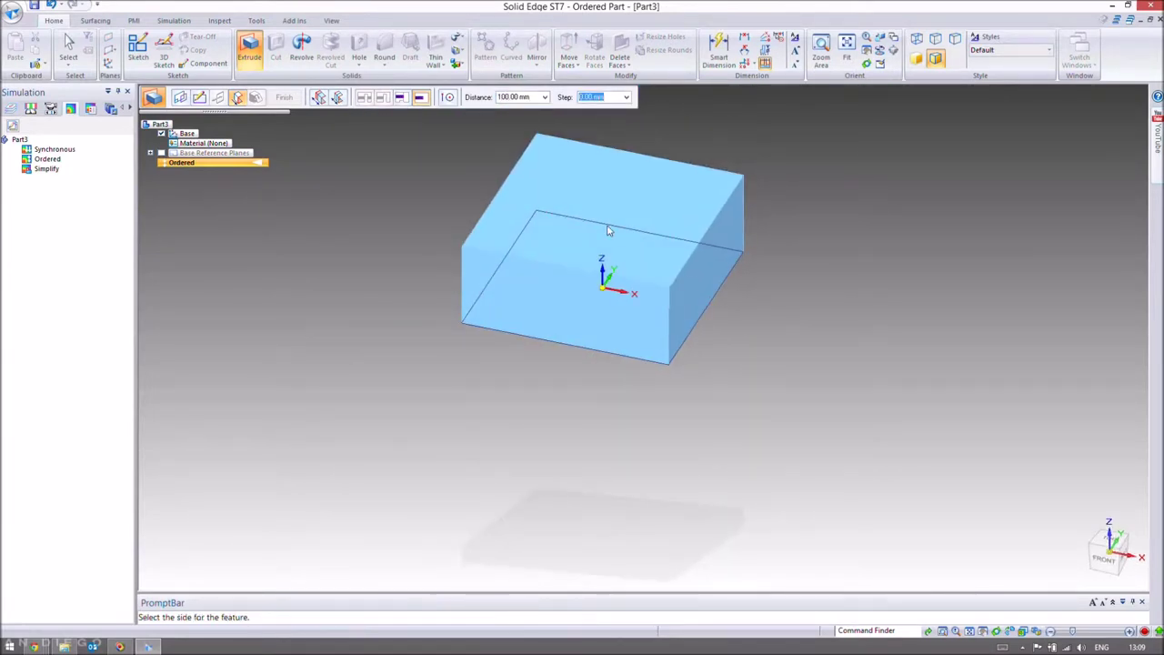
pyautogui.click(609, 229)
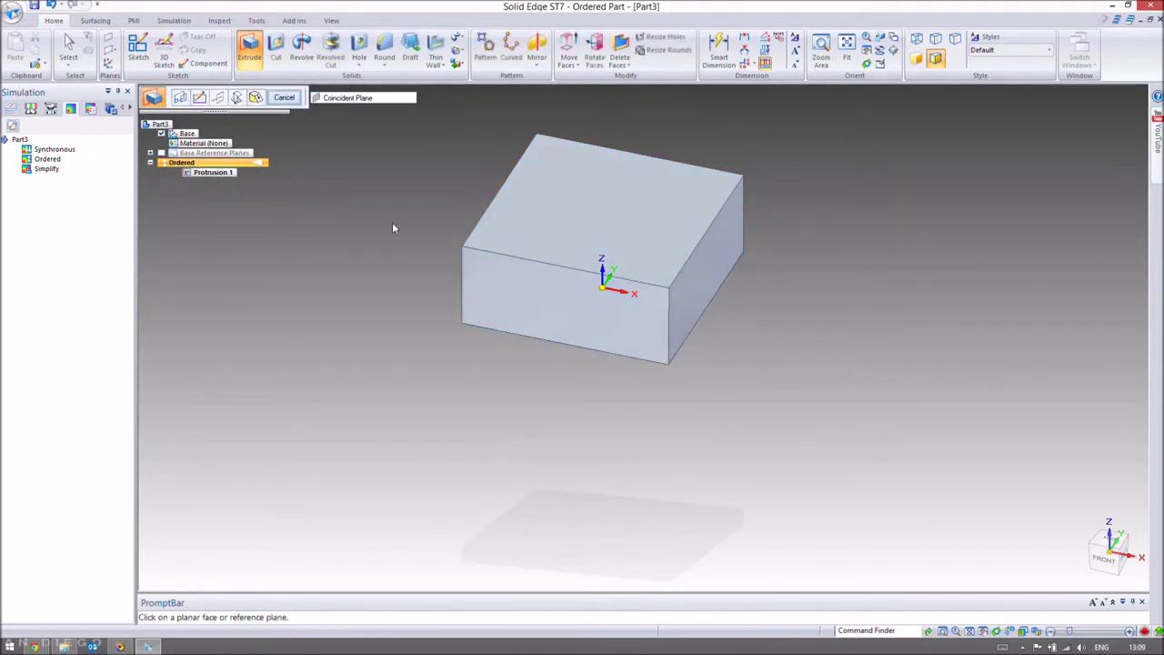
# Add Smart Dimensions to the block's height, depth and front width edges
pyautogui.moveTo(527, 246); pyautogui.dragTo(518, 288, button='middle')
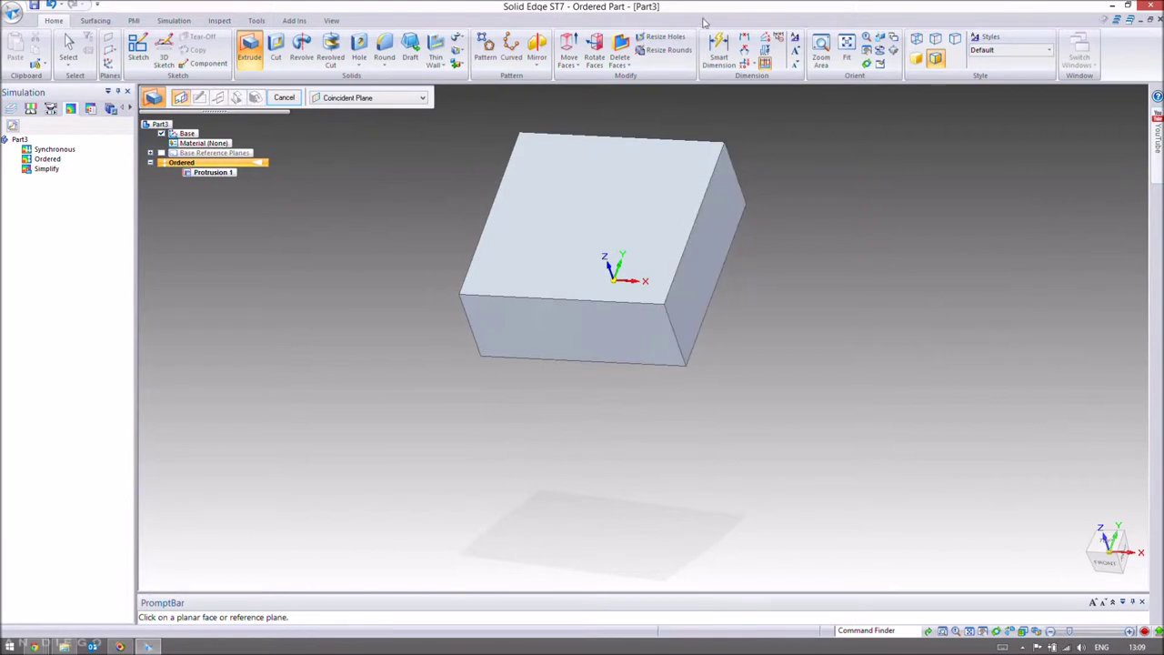
pyautogui.click(718, 50)
pyautogui.click(738, 182)
pyautogui.click(827, 198)
pyautogui.click(721, 273)
pyautogui.click(808, 304)
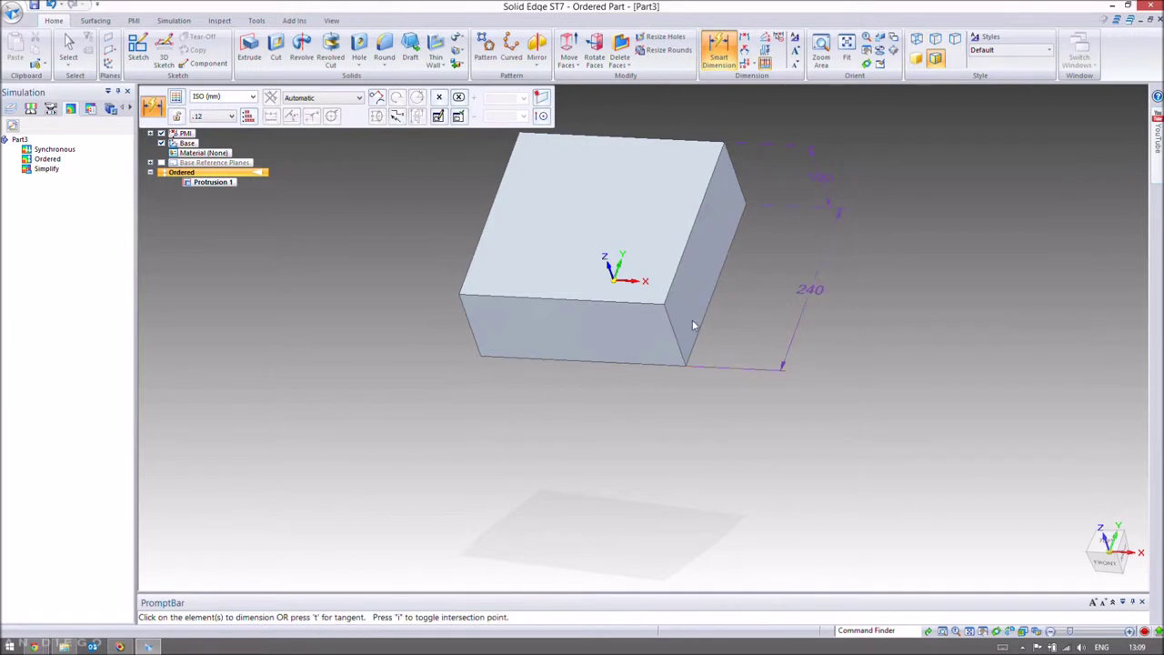
pyautogui.click(646, 368)
pyautogui.click(596, 444)
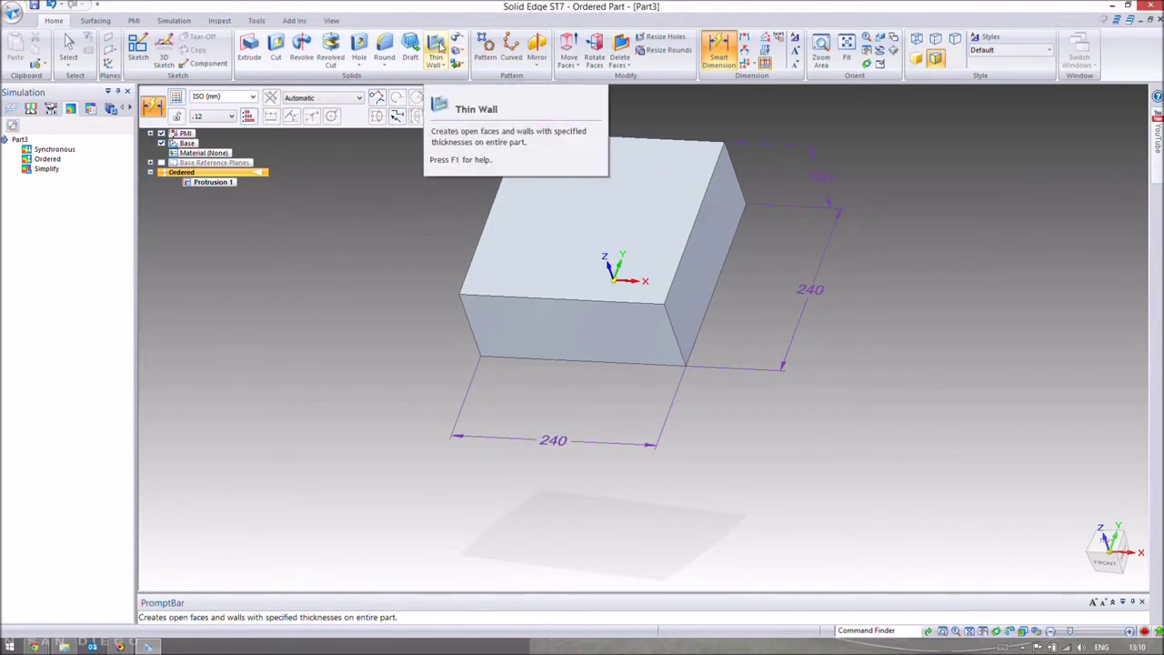
# Hollow the block with Thin Wall at a 5 mm common thickness, leaving the top face open
pyautogui.click(438, 46)
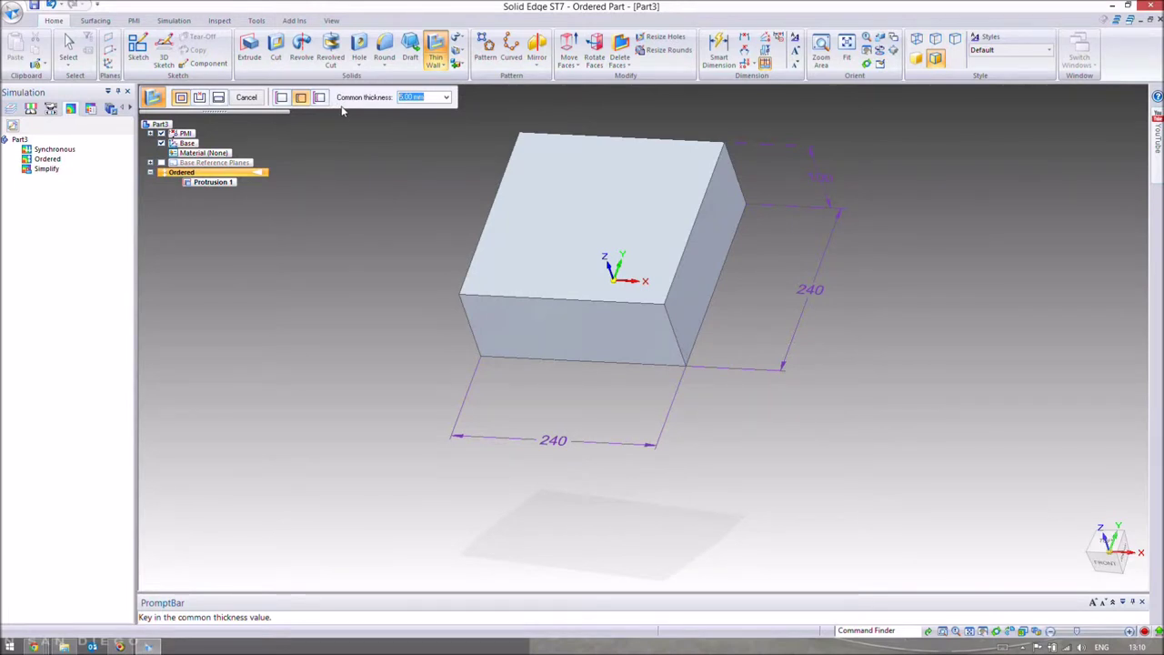
pyautogui.click(410, 100)
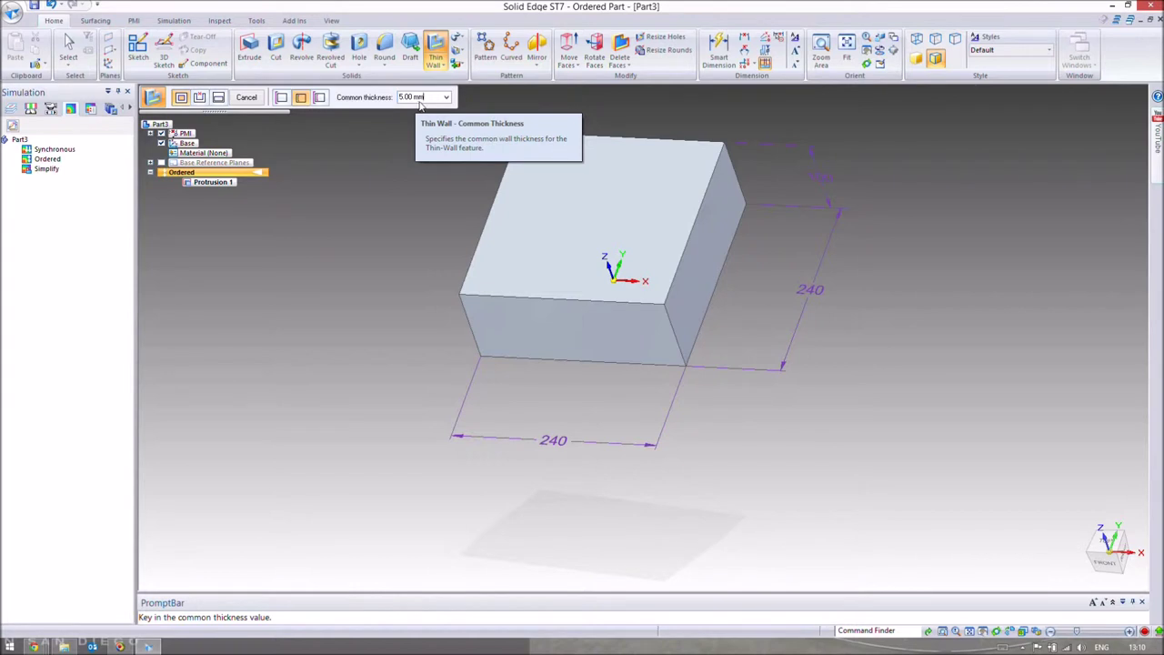
pyautogui.press('Return')
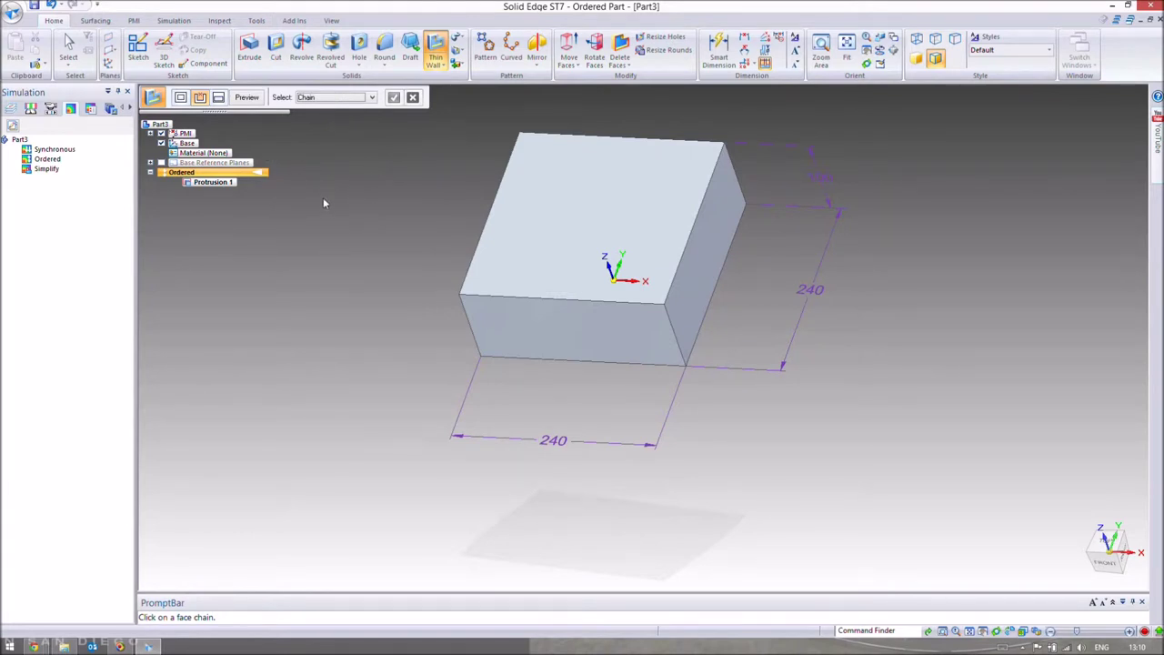
pyautogui.click(603, 209)
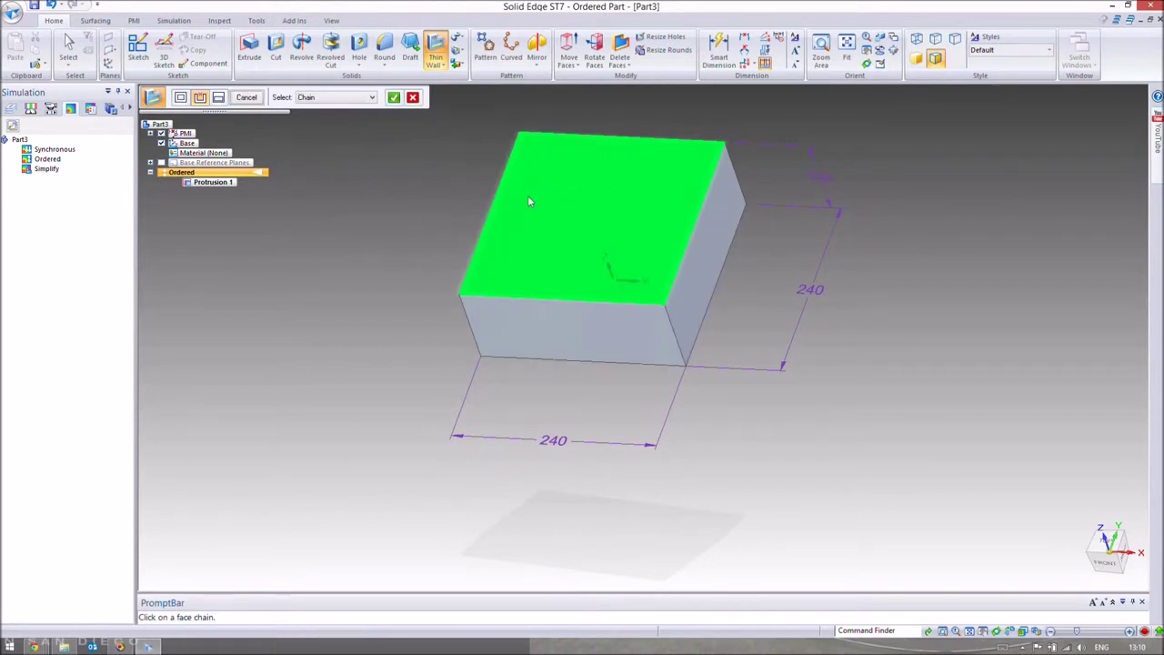
pyautogui.click(395, 99)
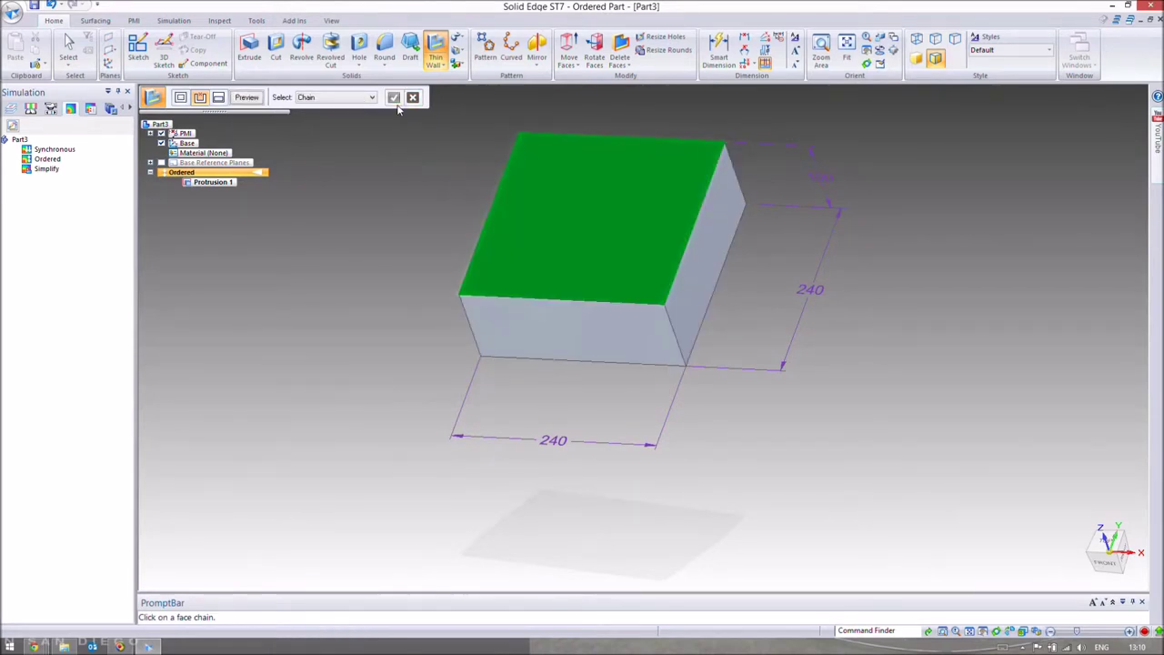
pyautogui.click(246, 97)
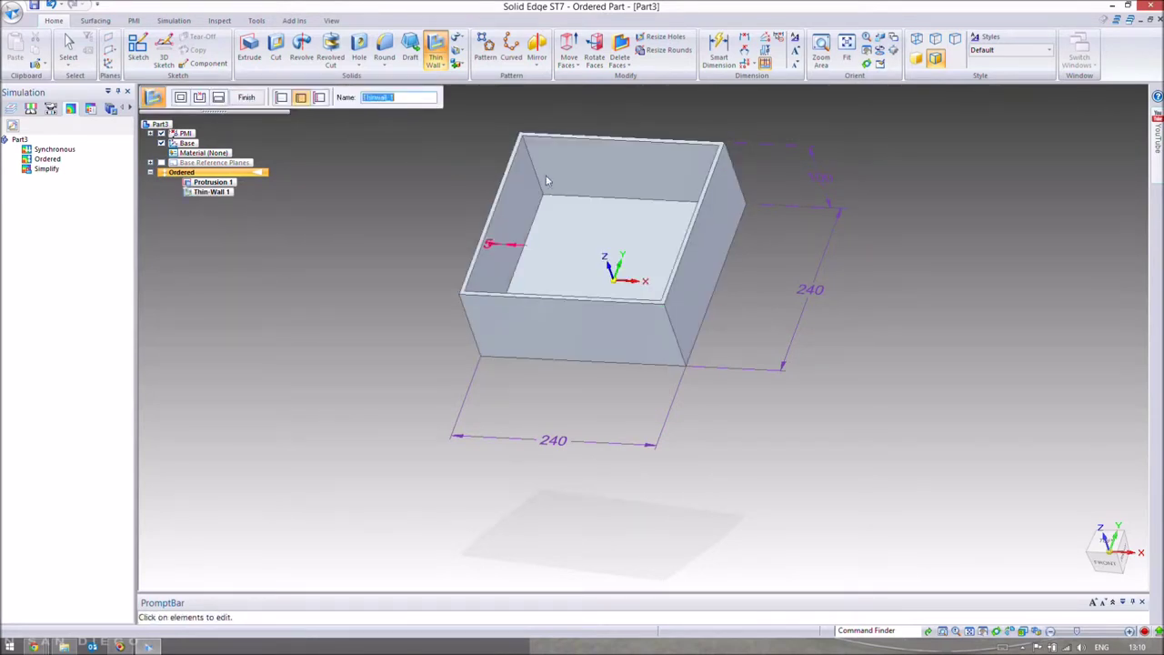
pyautogui.hotkey('ctrl', 'f')
pyautogui.scroll(3, 792, 218)
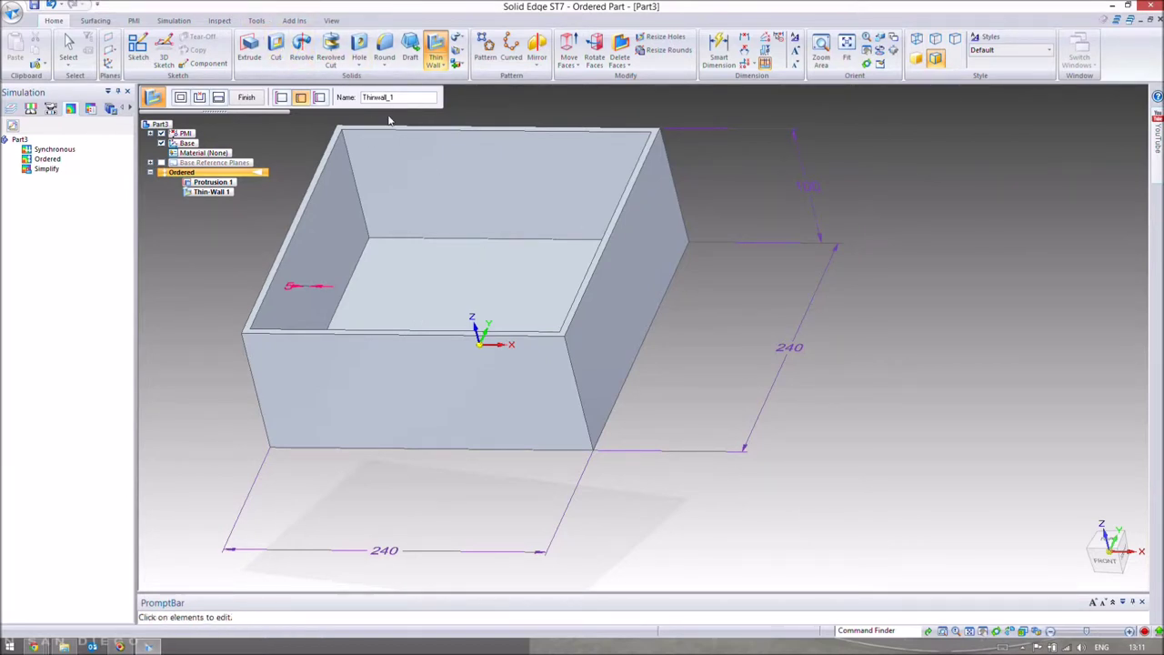
pyautogui.click(242, 98)
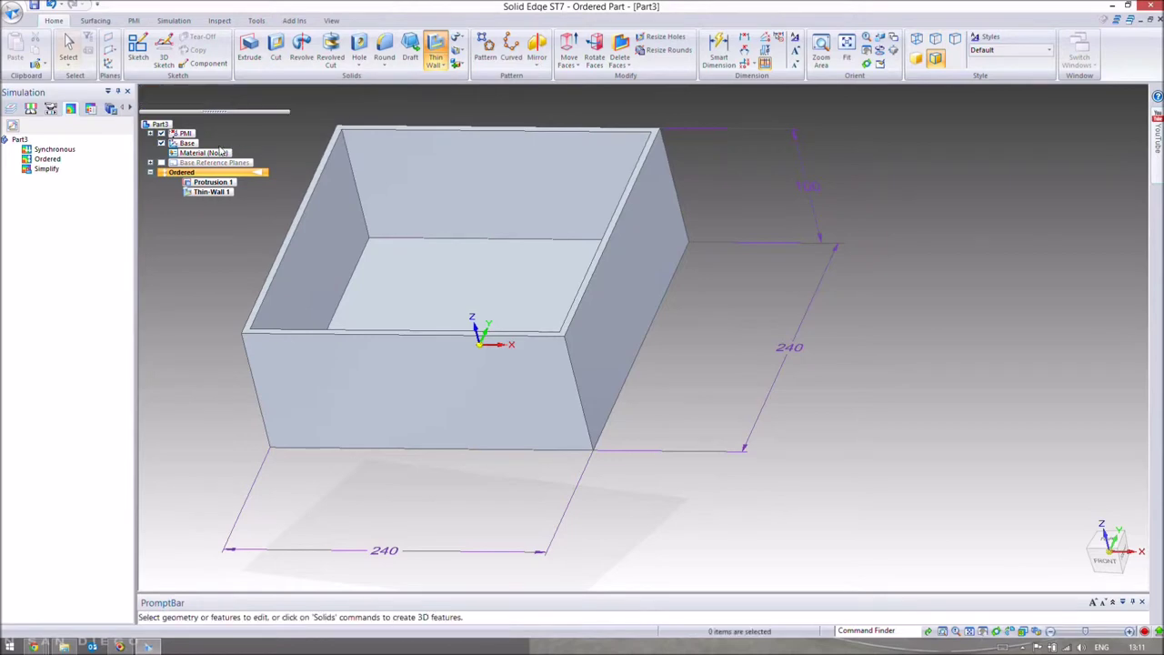
# Start a Web Network with its sketch on a plane coincident with the box's top rim face
pyautogui.moveTo(476, 330); pyautogui.dragTo(468, 263, button='middle')
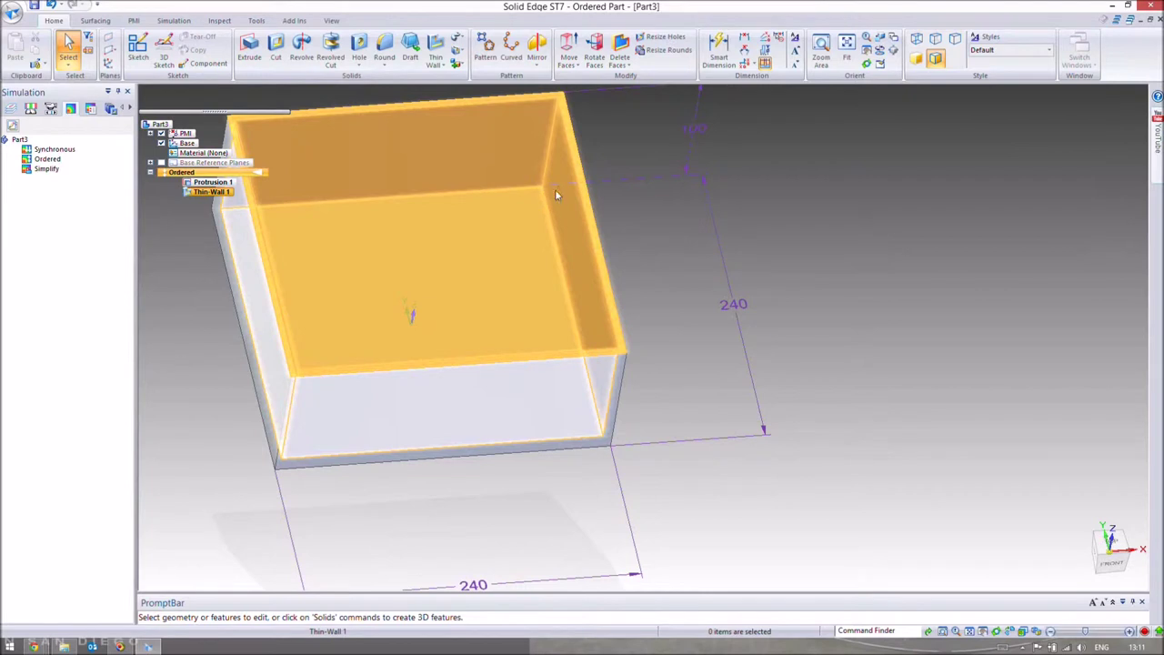
pyautogui.hotkey('ctrl', 't')
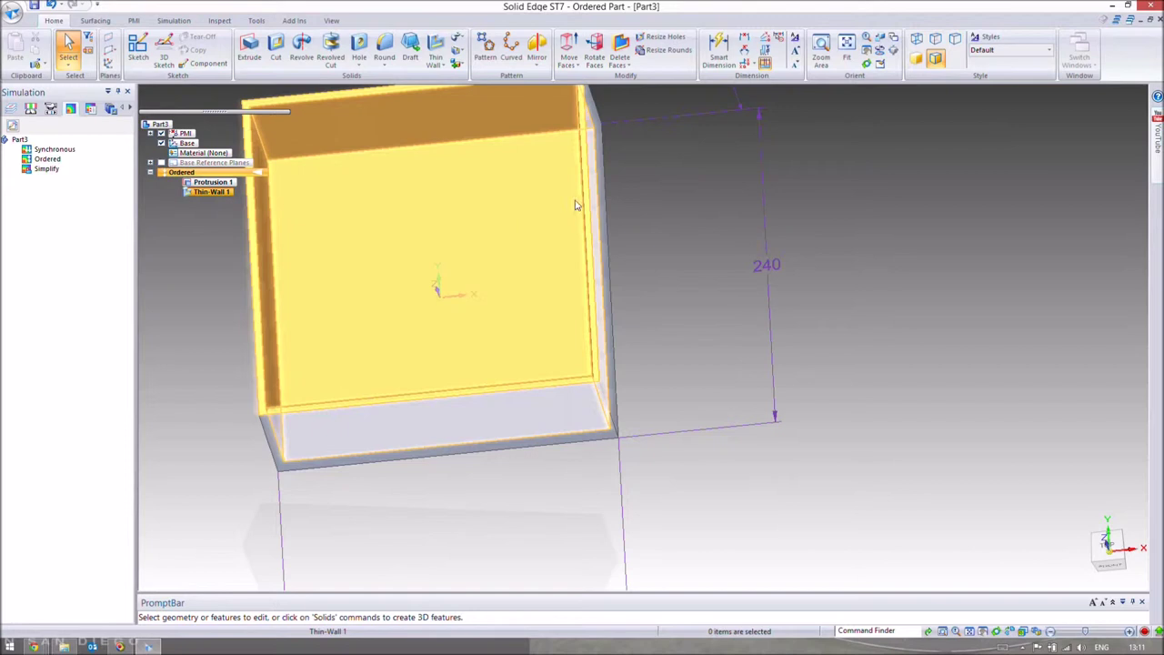
pyautogui.click(435, 64)
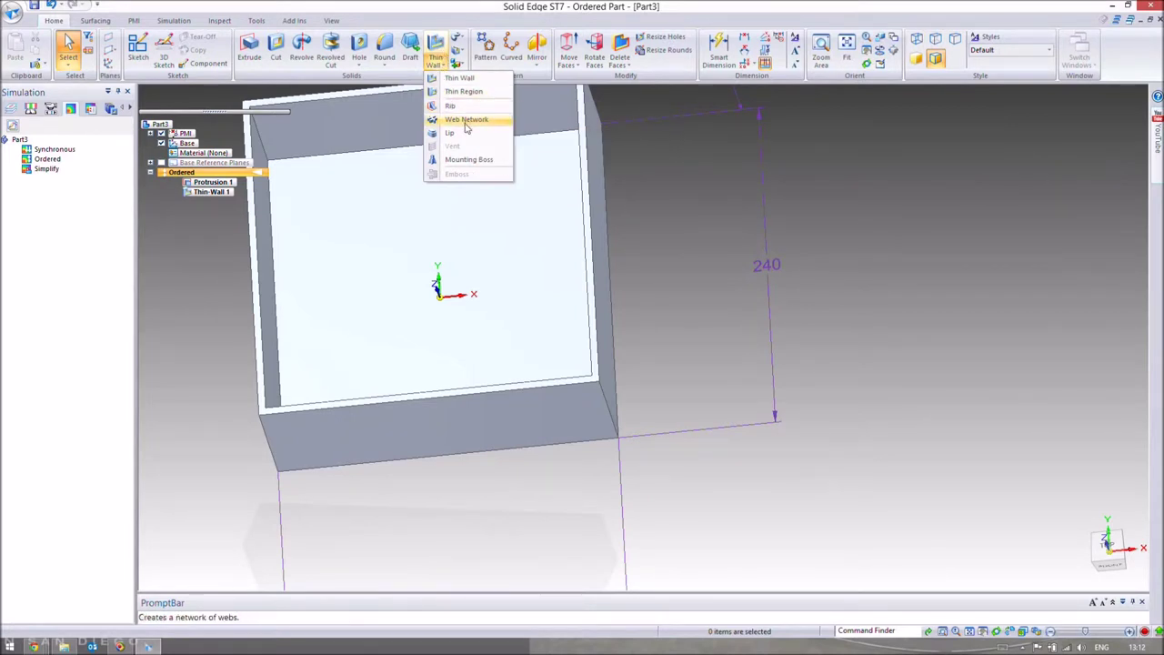
pyautogui.click(492, 123)
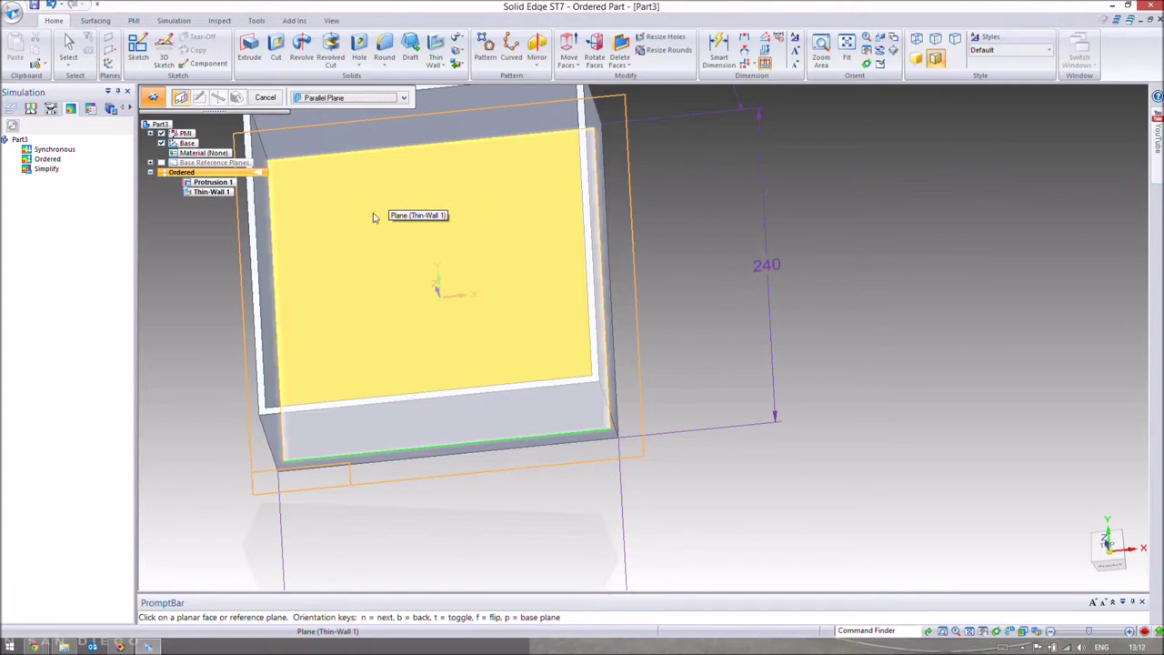
pyautogui.click(327, 98)
pyautogui.click(317, 106)
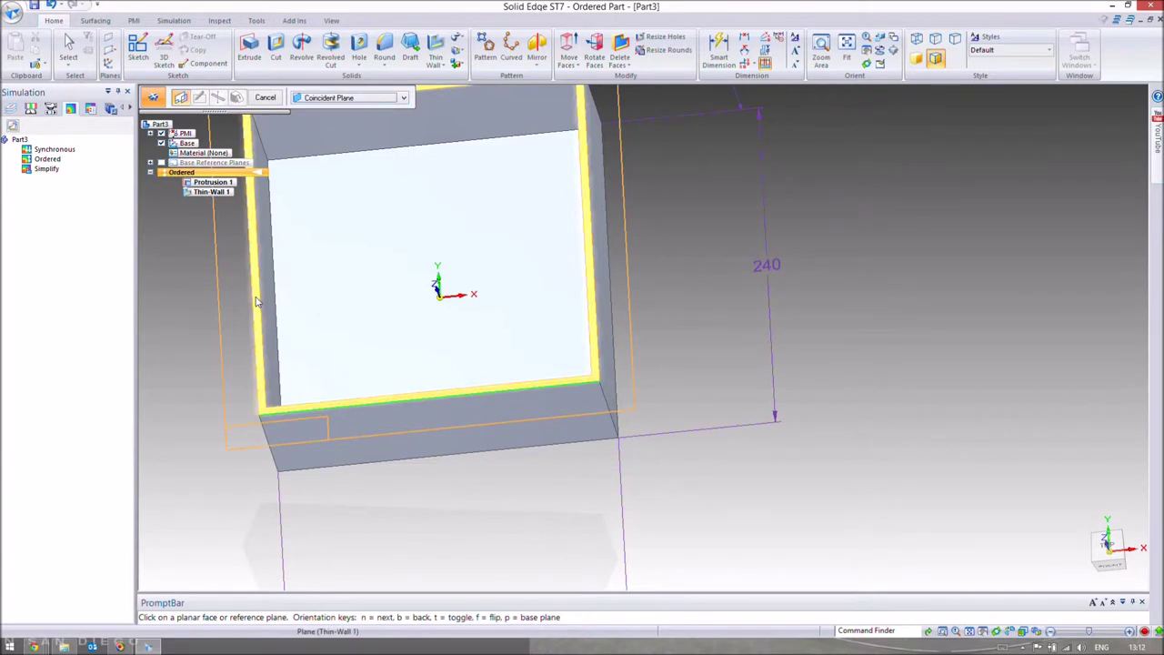
pyautogui.moveTo(256, 297); pyautogui.dragTo(251, 241, button='middle')
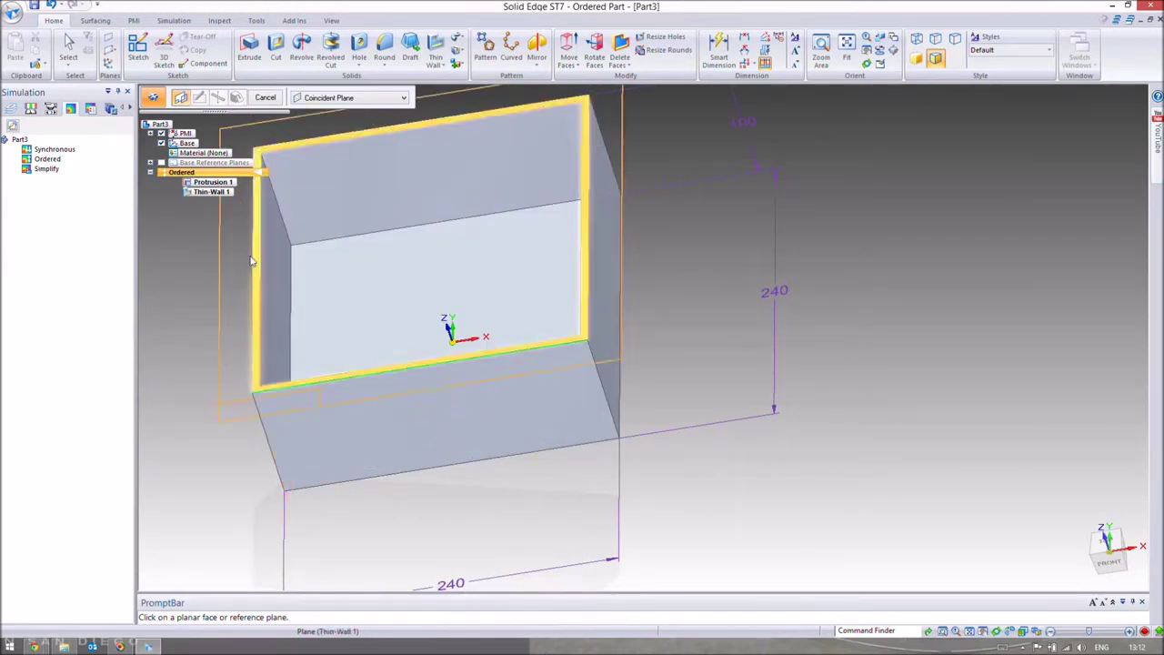
pyautogui.scroll(3, 257, 260)
pyautogui.click(256, 264)
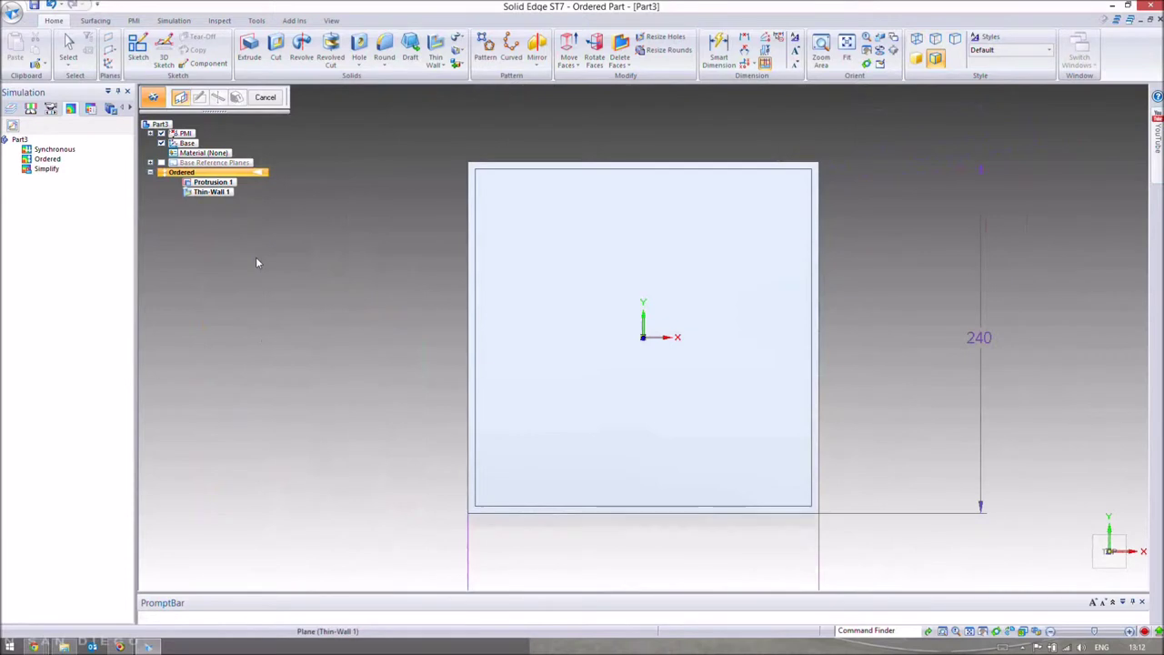
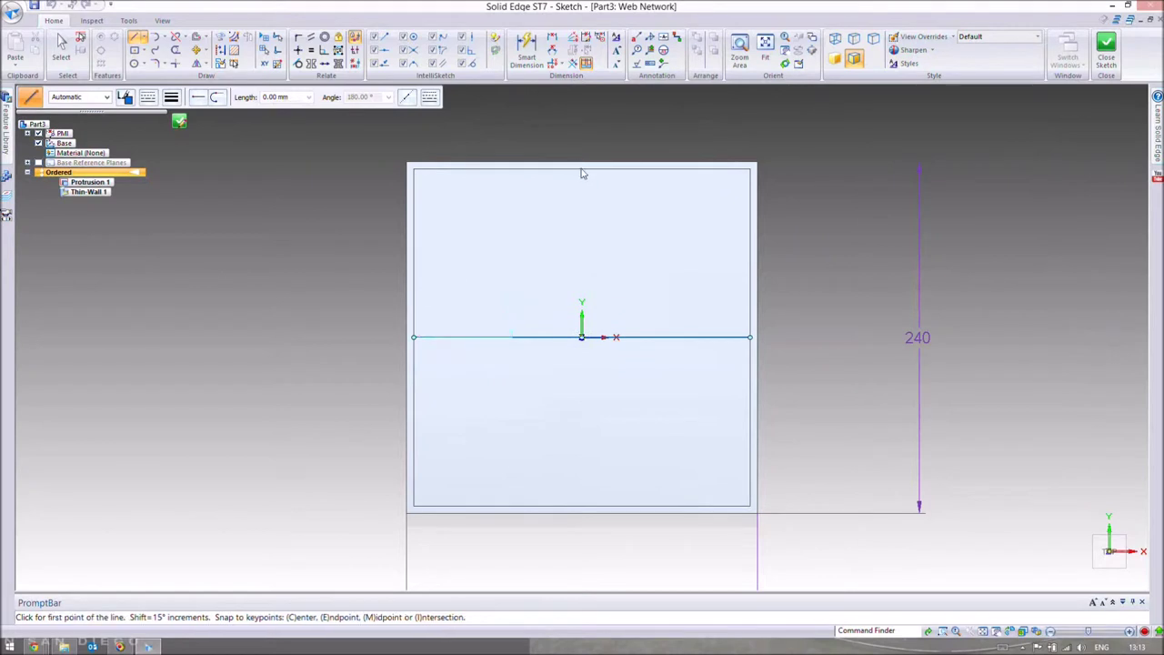
# Draw vertical centre lines from the upper inner edge's midpoint to the origin and on to the lower inner edge's midpoint, 115 mm each
pyautogui.hotkey('ctrl', 'z')
pyautogui.click(583, 171)
pyautogui.click(583, 336)
pyautogui.click(582, 379)
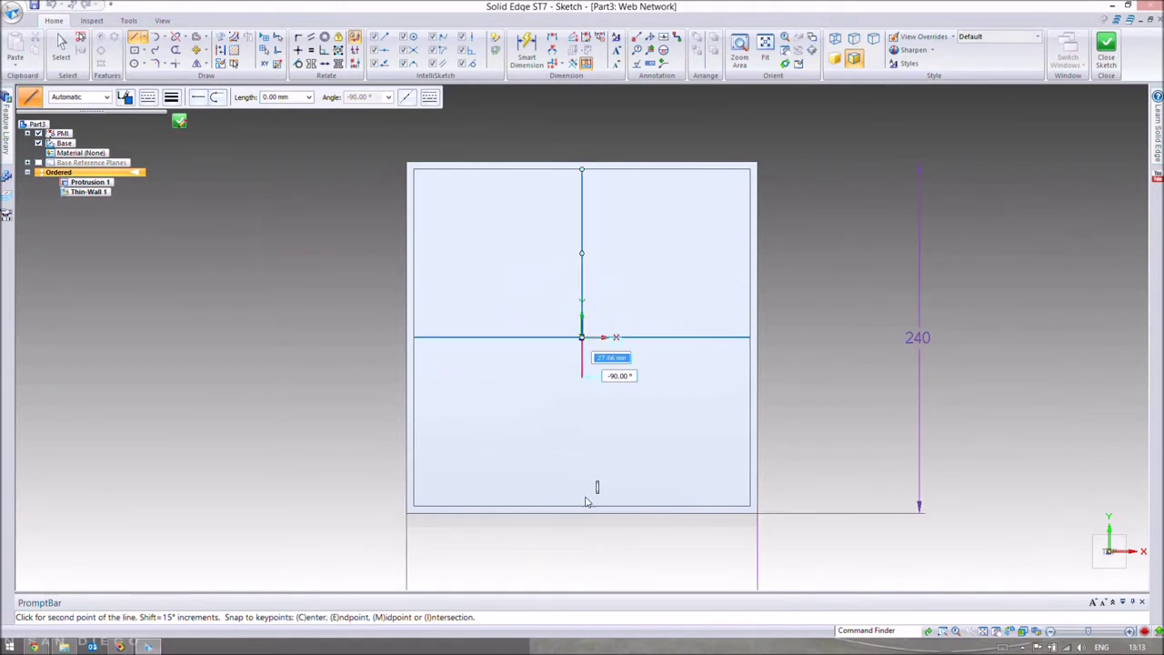
pyautogui.click(583, 506)
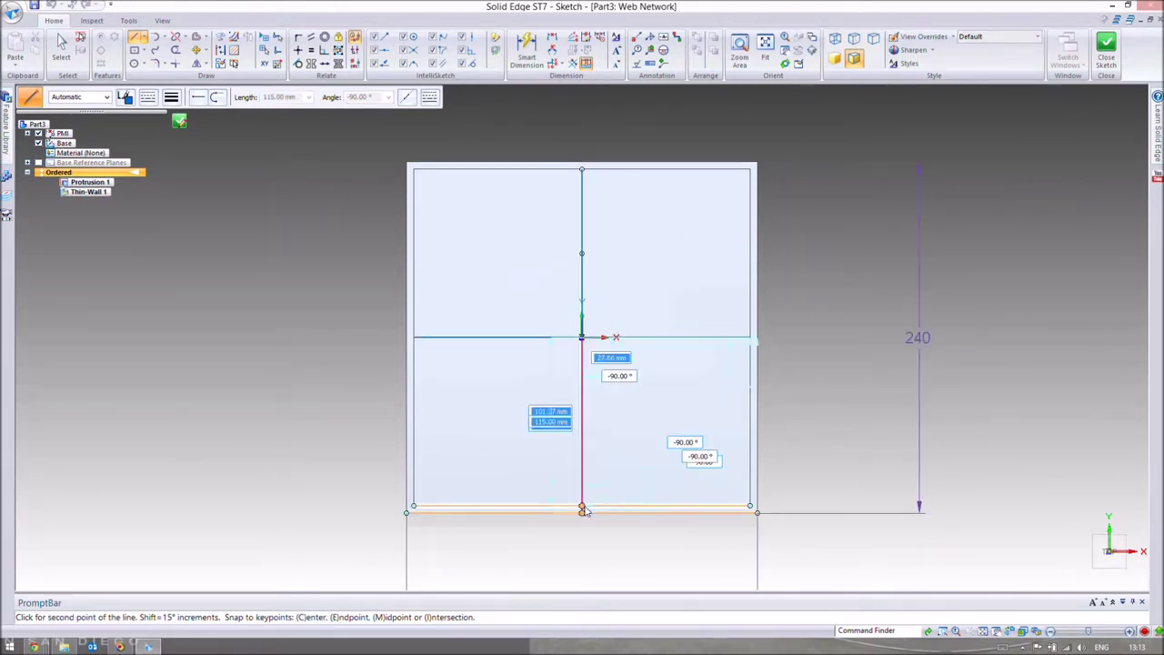
pyautogui.press('Escape')
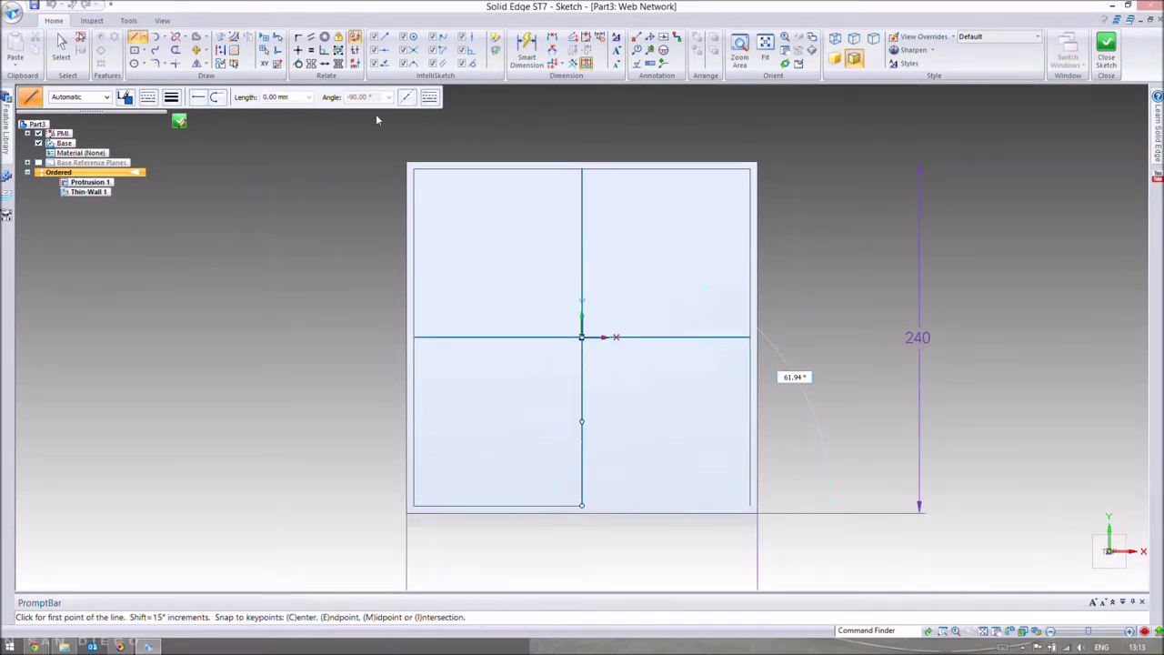
# End the line drawing and close the web network's sketch with its crossing centre lines
pyautogui.press('Escape')
pyautogui.moveTo(688, 322); pyautogui.dragTo(661, 245, button='middle')
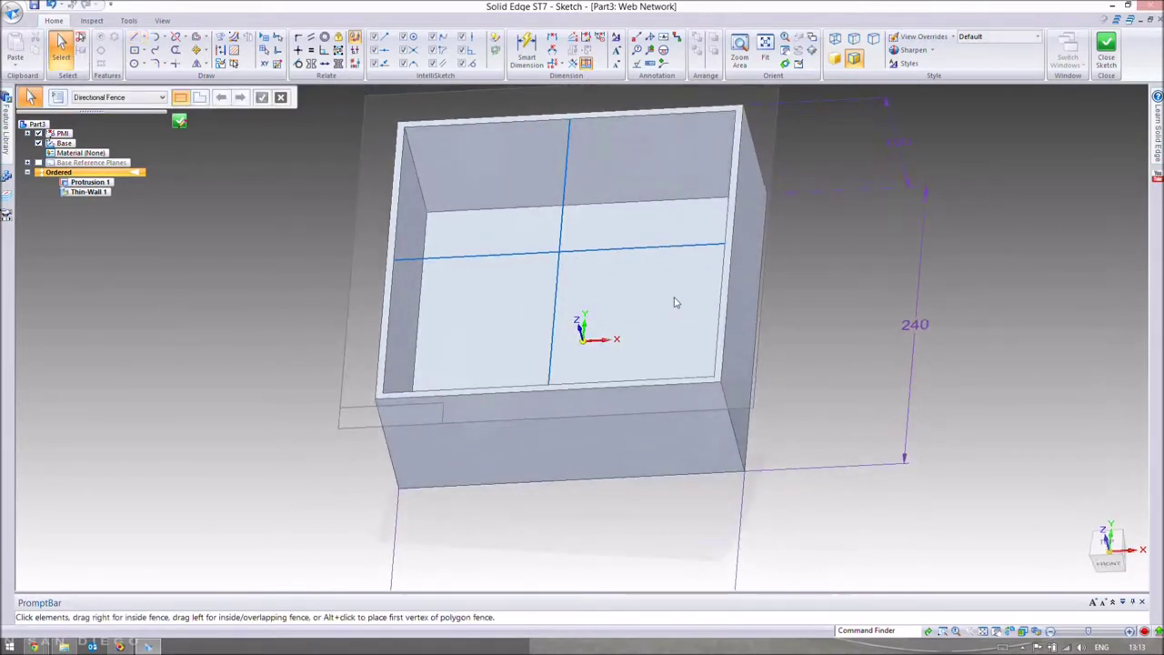
pyautogui.moveTo(636, 299); pyautogui.dragTo(478, 240, button='middle')
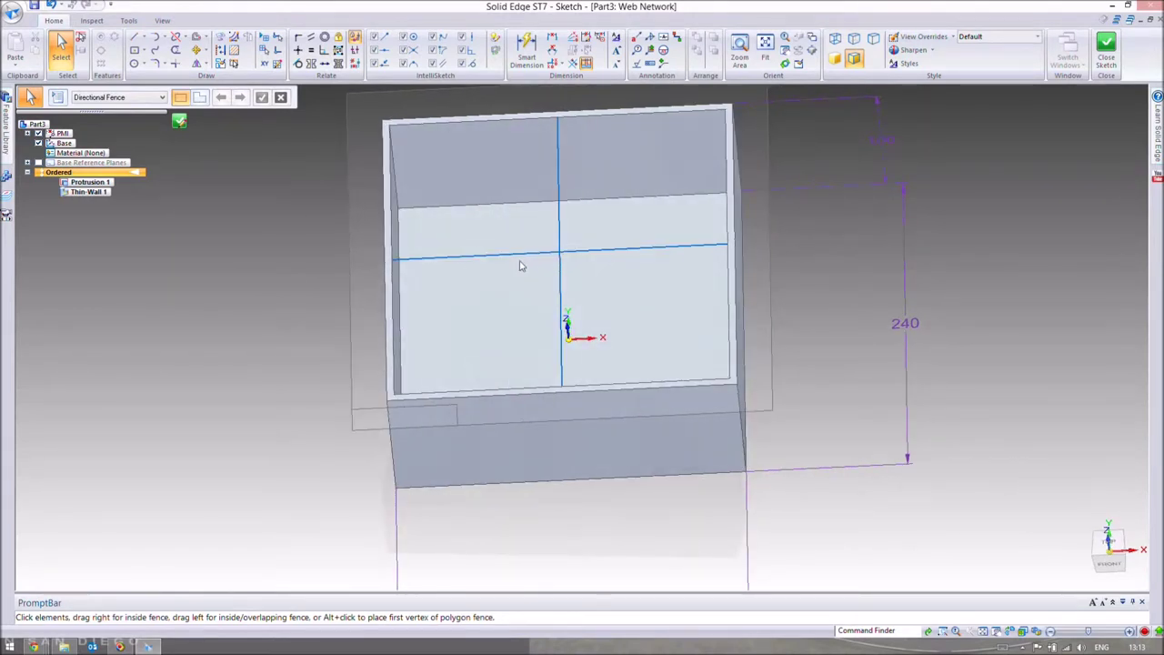
pyautogui.moveTo(567, 327); pyautogui.dragTo(655, 282, button='middle')
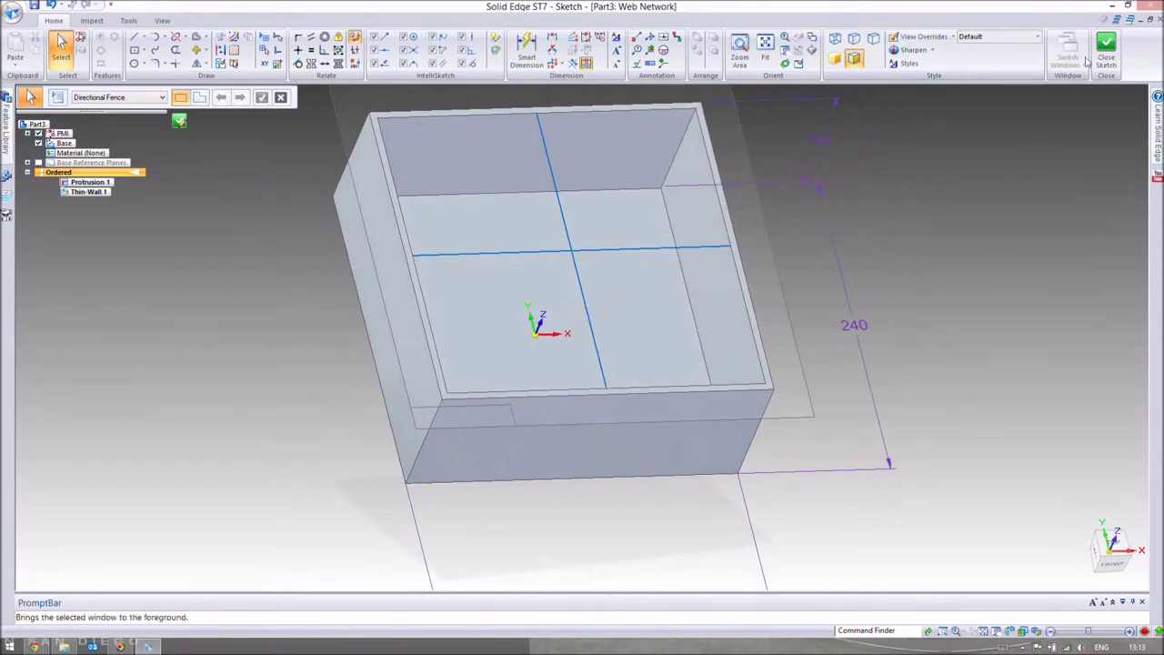
pyautogui.click(1101, 55)
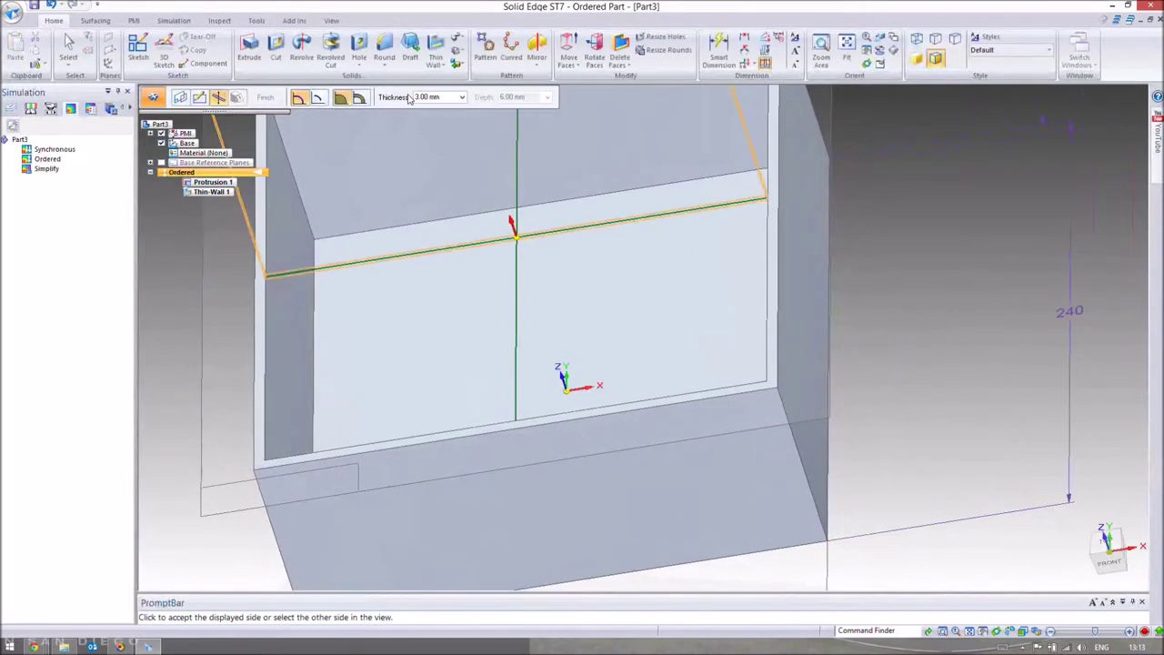
# Set the web thickness to 5 mm, direct the webs down towards the box floor and finish the Web Network
pyautogui.click(425, 97)
pyautogui.write('5')
pyautogui.press('Return')
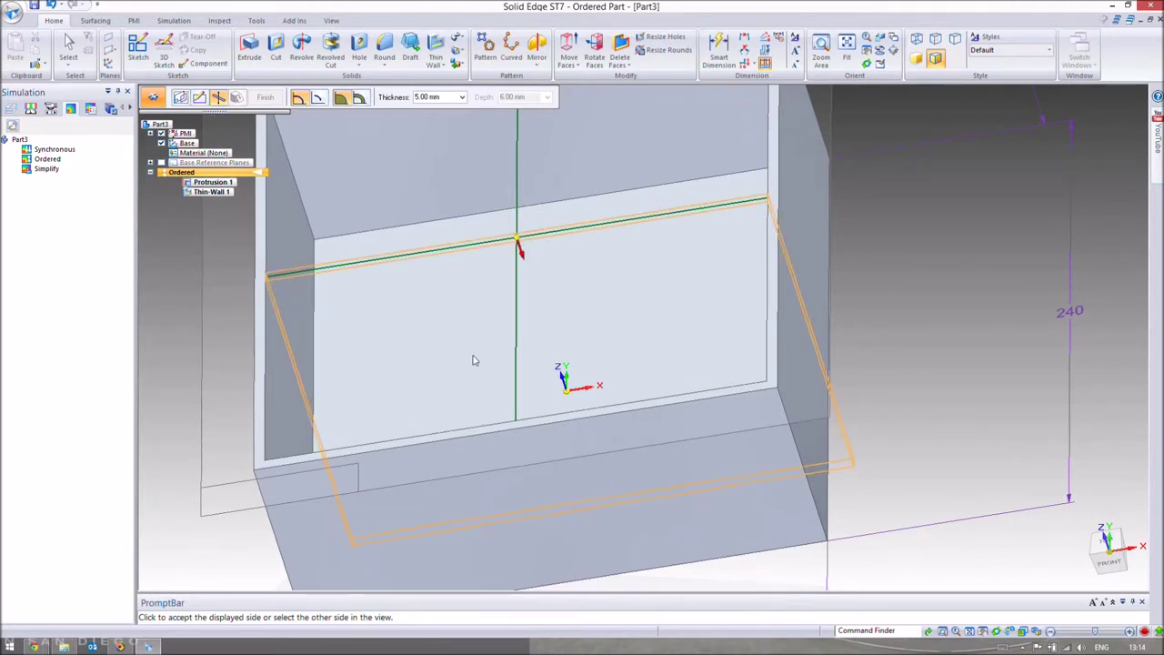
pyautogui.click(549, 339)
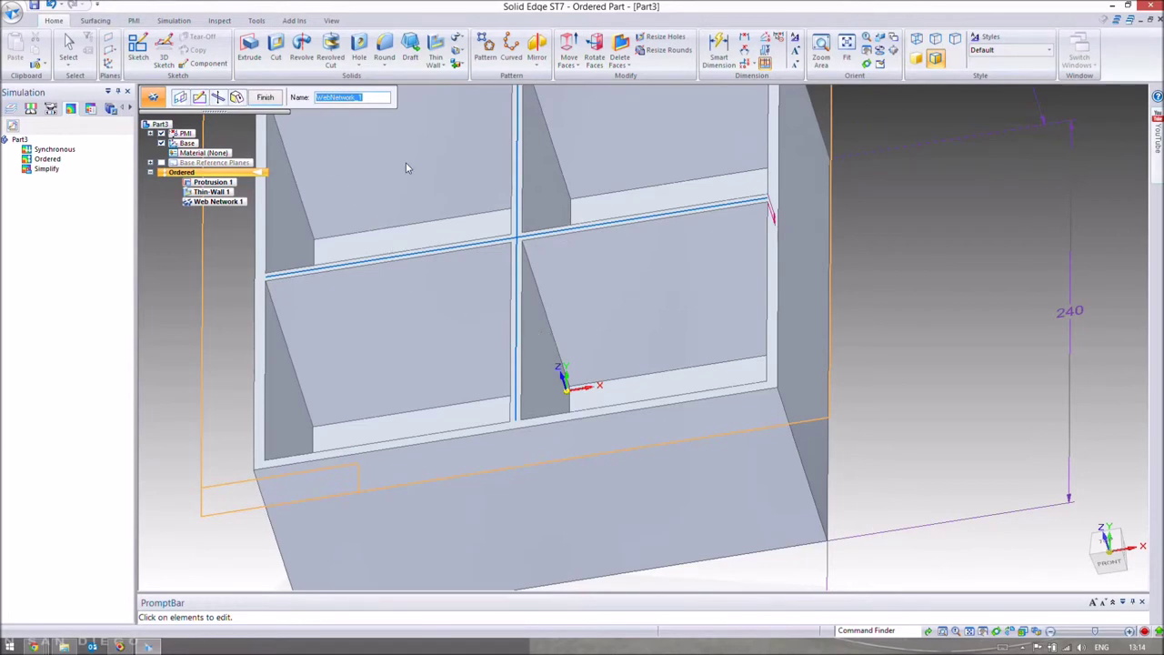
pyautogui.moveTo(483, 206); pyautogui.dragTo(531, 242, button='middle')
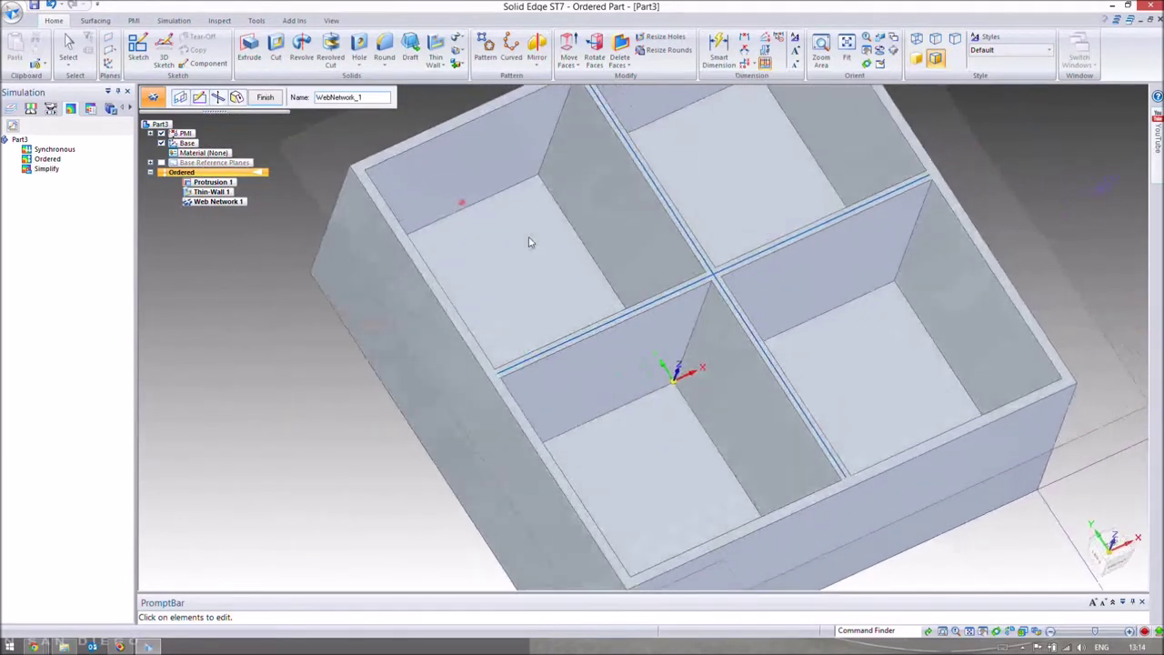
pyautogui.scroll(-3, 372, 253)
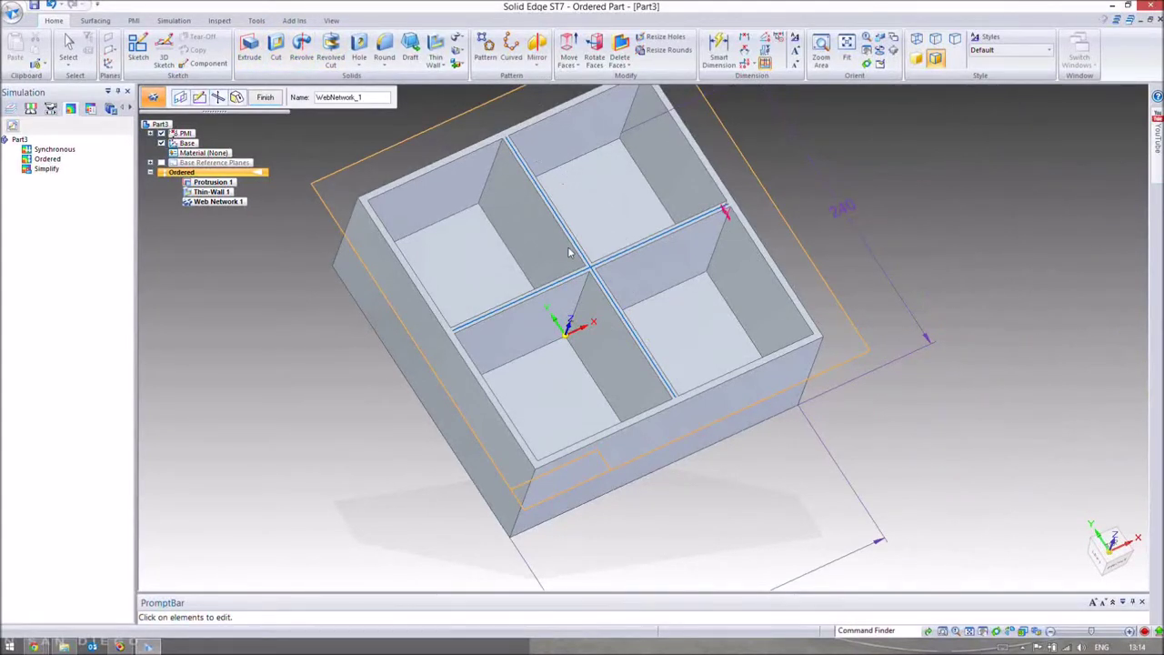
pyautogui.click(263, 100)
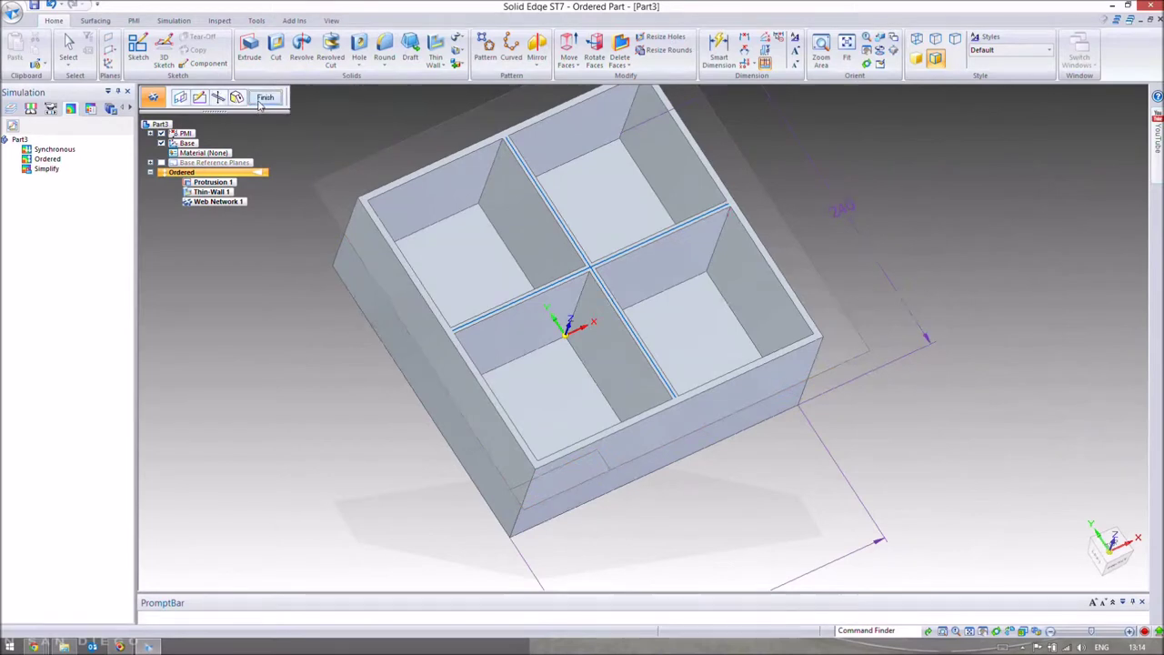
# Add Smart Dimensions to the inner length and width of the front-left compartment
pyautogui.moveTo(610, 278); pyautogui.dragTo(549, 127, button='middle')
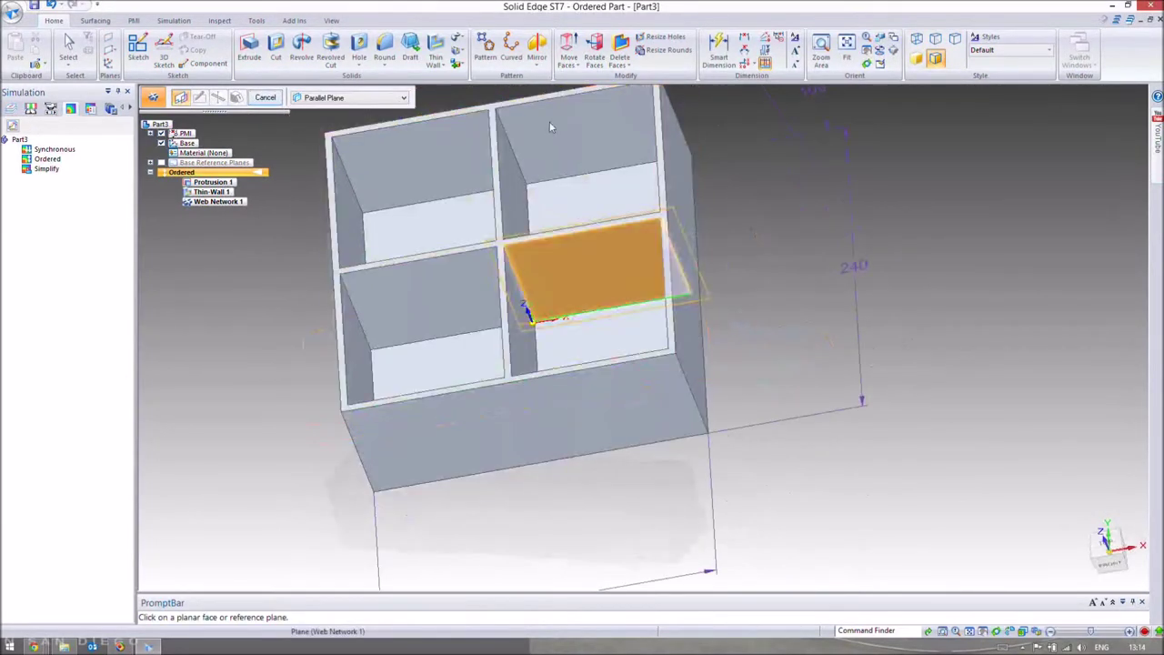
pyautogui.click(718, 50)
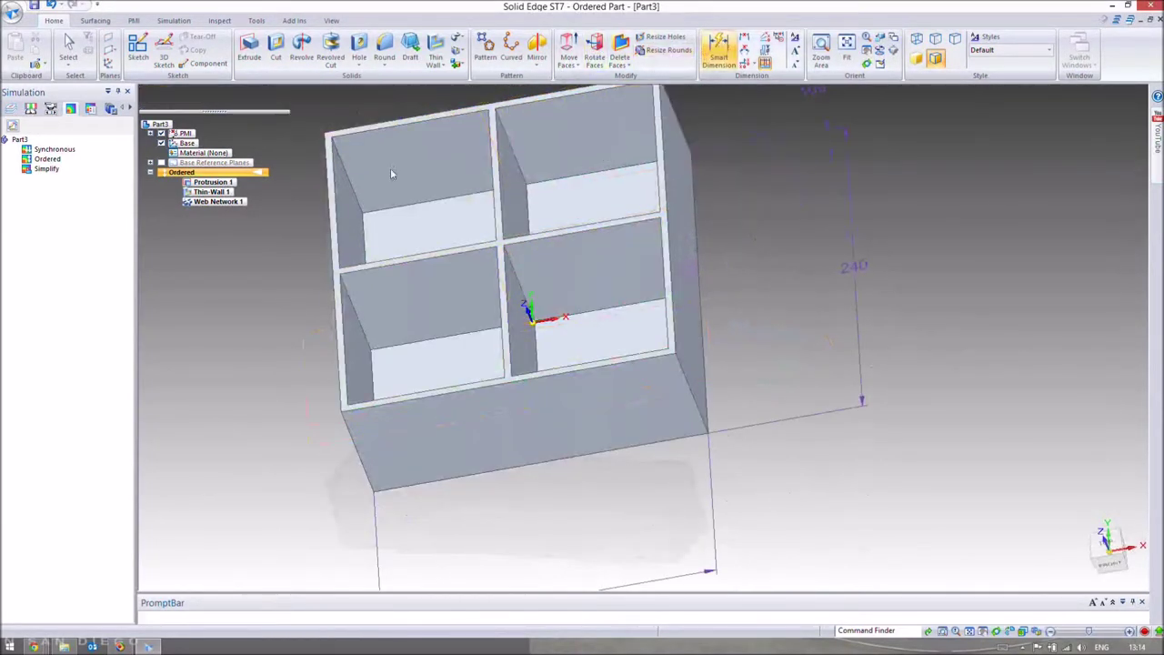
pyautogui.click(386, 273)
pyautogui.click(364, 336)
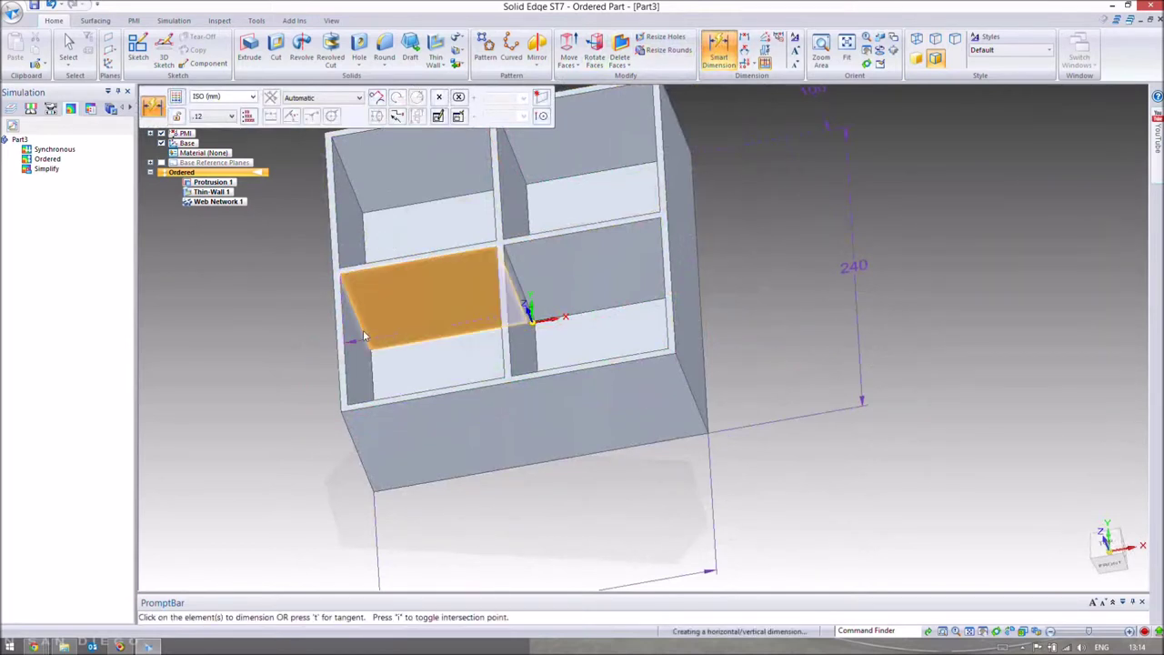
pyautogui.click(371, 308)
pyautogui.click(382, 308)
pyautogui.press('Escape')
pyautogui.moveTo(230, 366); pyautogui.dragTo(546, 284, button='middle')
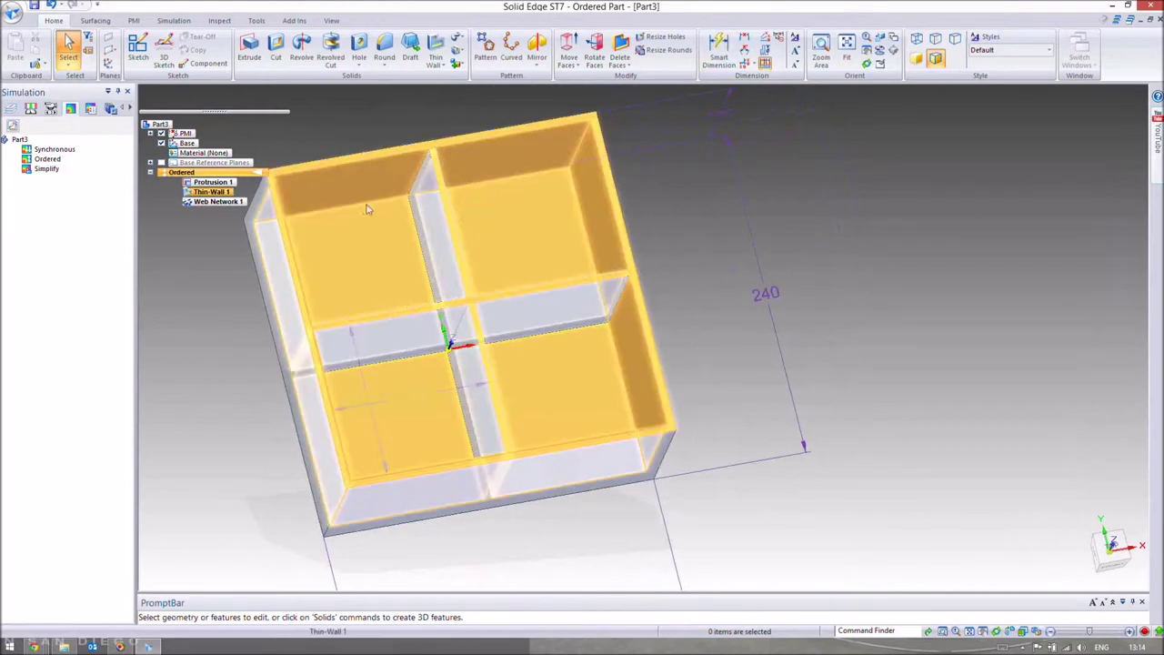
pyautogui.moveTo(725, 269); pyautogui.dragTo(654, 247, button='middle')
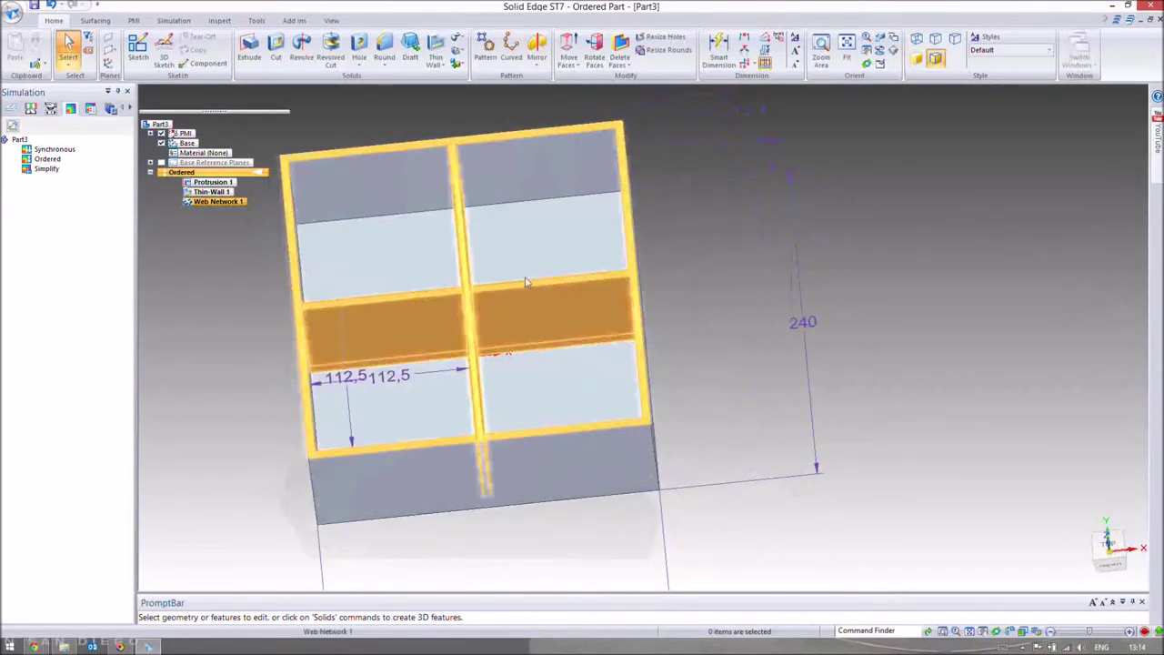
pyautogui.middleClick(638, 255)
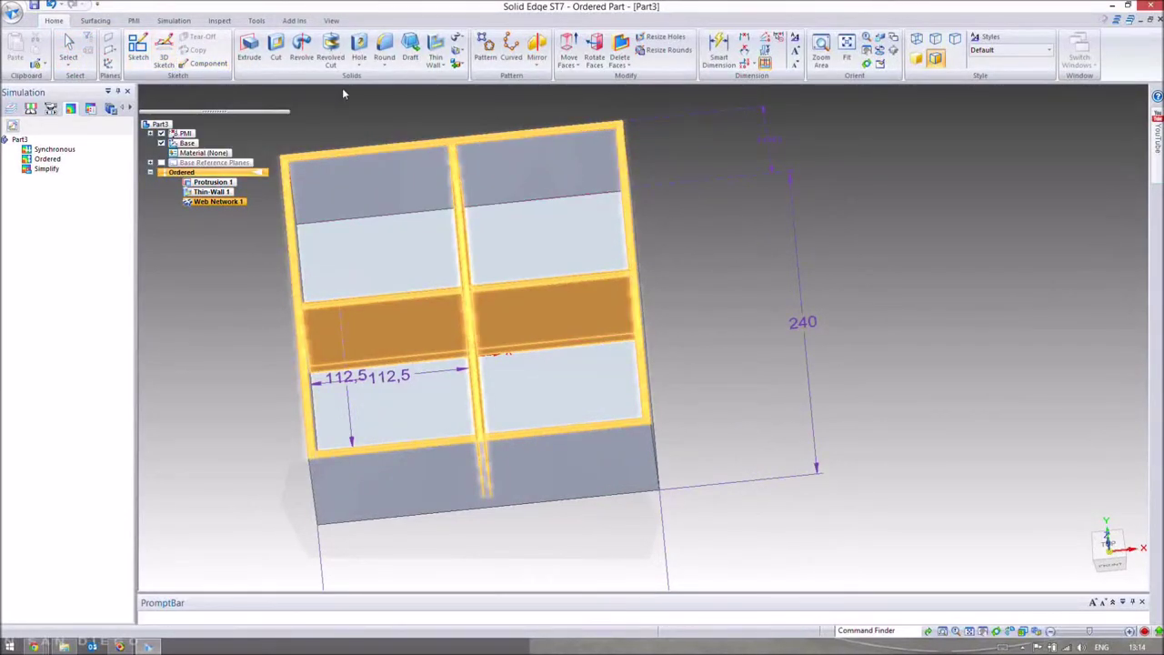
pyautogui.click(68, 45)
pyautogui.moveTo(637, 201); pyautogui.dragTo(669, 207, button='middle')
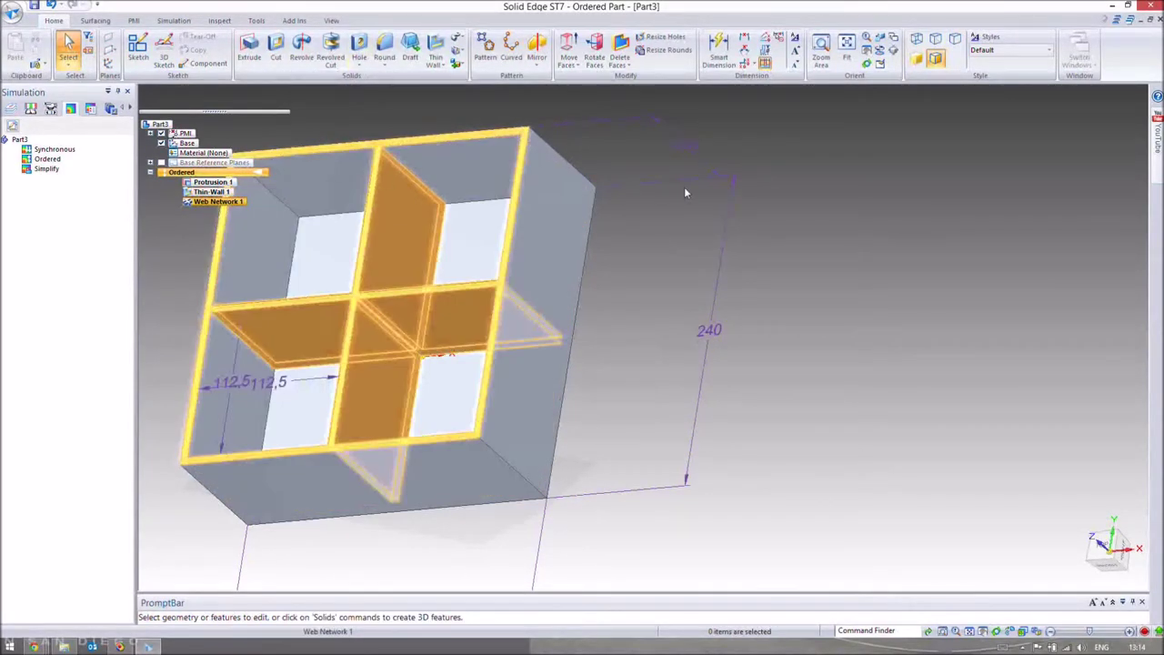
# Round the four vertical corner edges of the back-left compartment with a 30 mm radius
pyautogui.click(384, 54)
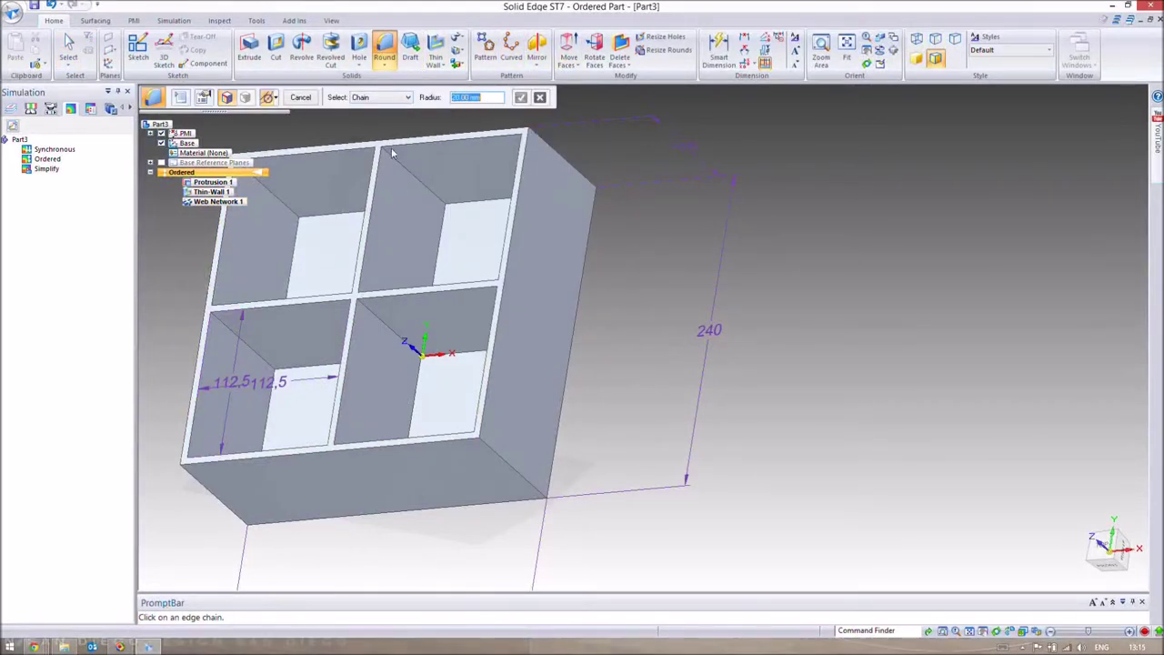
pyautogui.write('30')
pyautogui.press('Return')
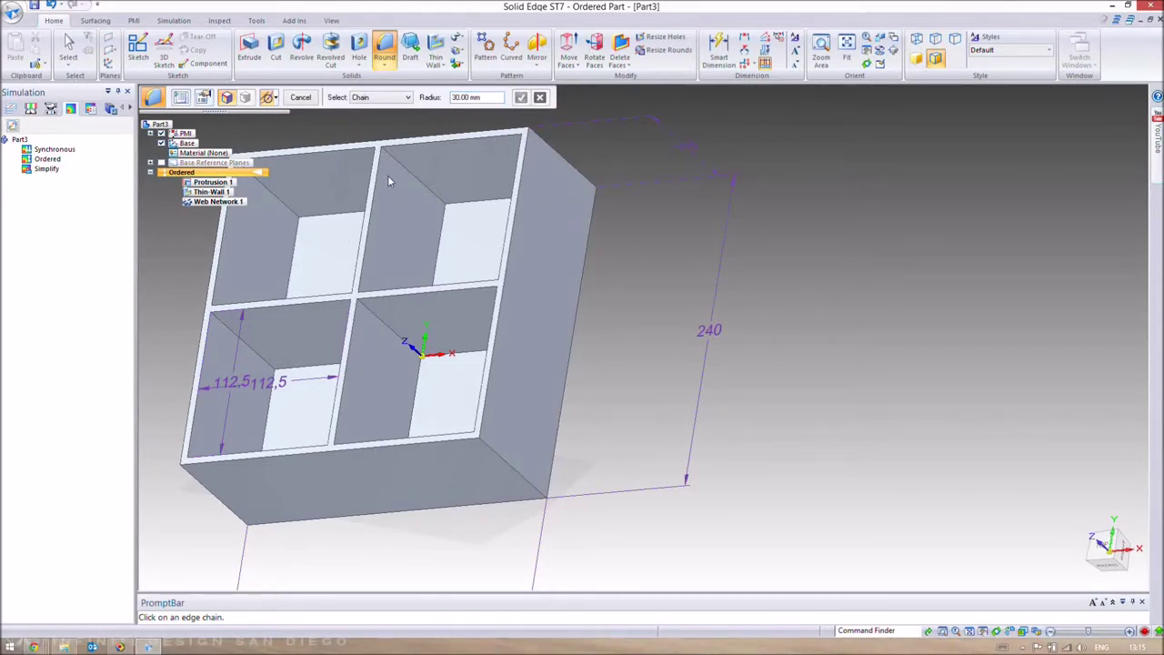
pyautogui.click(284, 215)
pyautogui.moveTo(284, 214); pyautogui.dragTo(420, 260, button='middle')
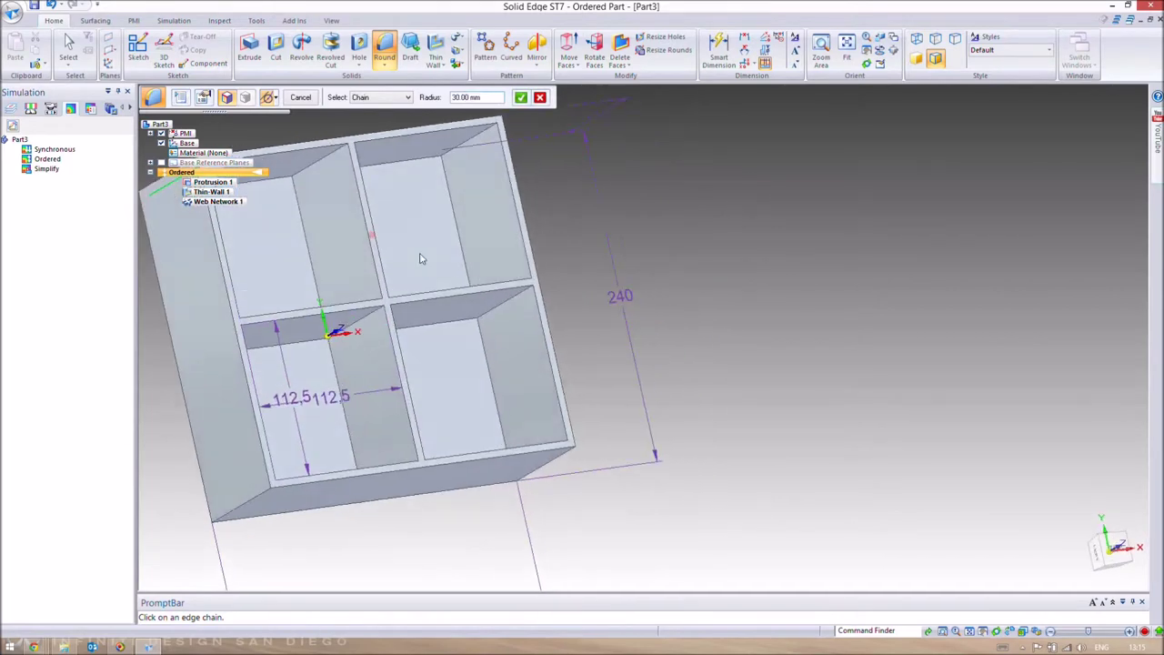
pyautogui.click(334, 182)
pyautogui.moveTo(336, 209); pyautogui.dragTo(221, 368, button='middle')
pyautogui.click(350, 316)
pyautogui.click(270, 335)
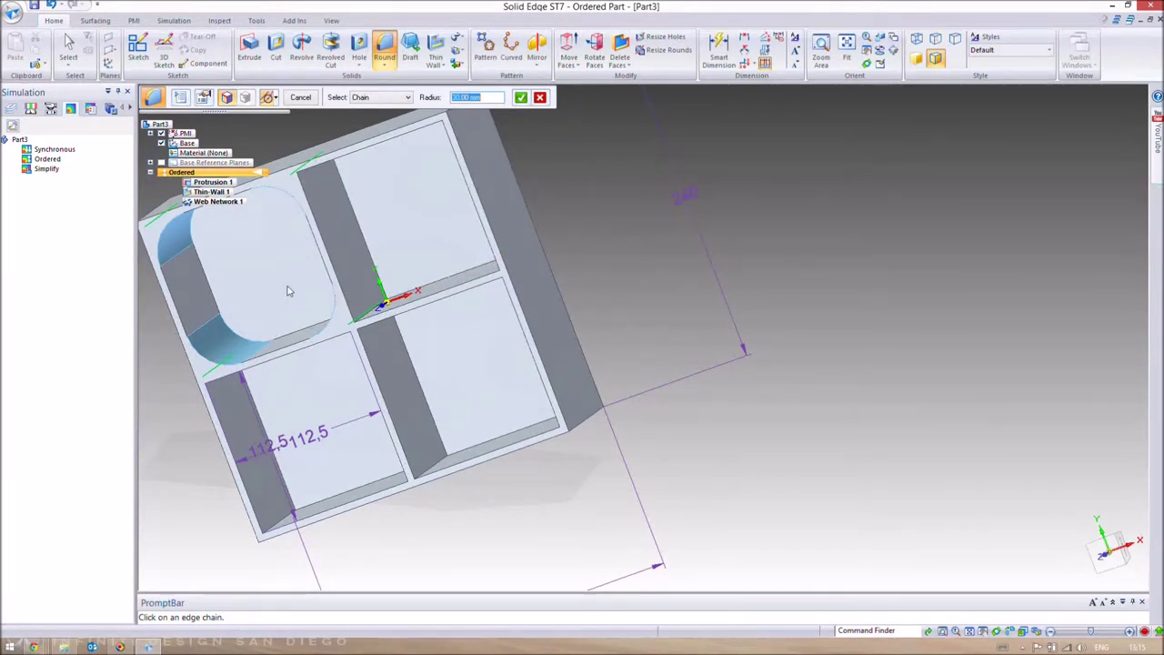
pyautogui.click(521, 98)
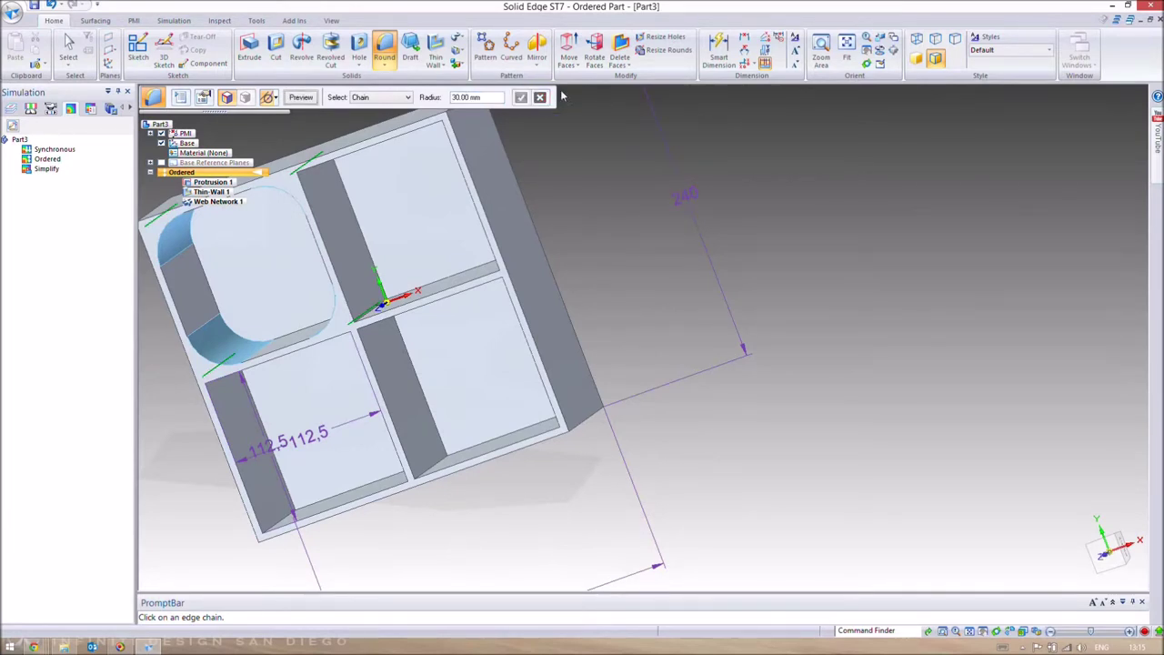
pyautogui.click(300, 98)
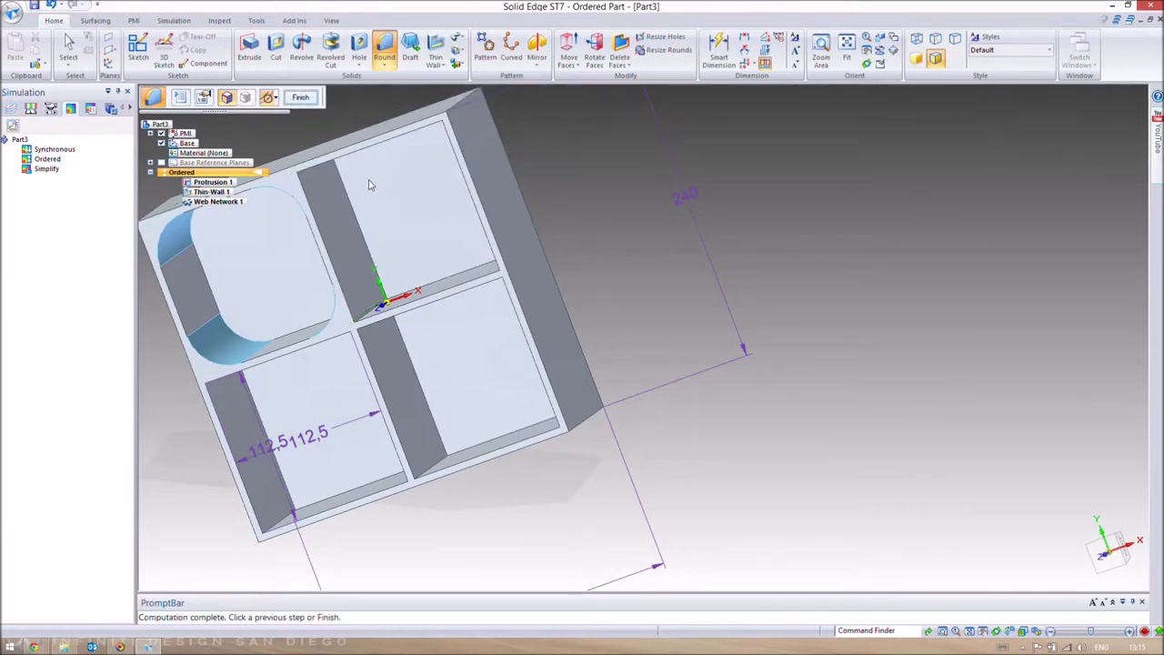
pyautogui.moveTo(423, 180); pyautogui.dragTo(349, 125, button='middle')
pyautogui.click(300, 98)
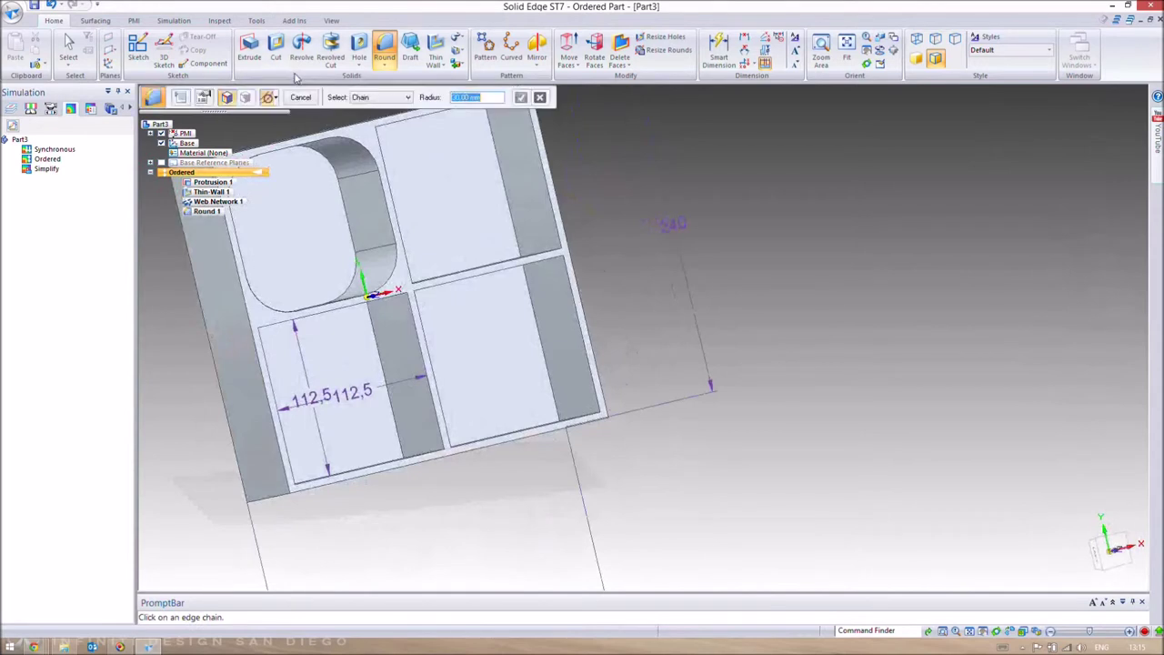
# Start a Pattern of the back-left compartment's round, with its sketch on a plane coincident with the box's top rim face
pyautogui.hotkey('ctrl', 't')
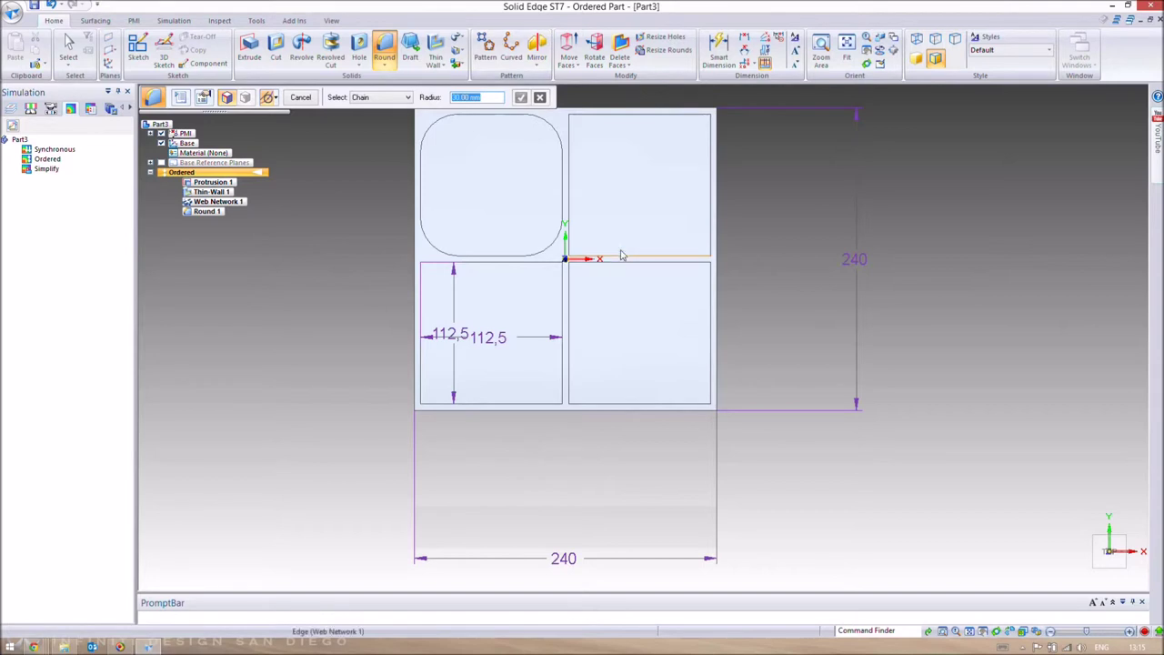
pyautogui.moveTo(589, 198); pyautogui.dragTo(593, 256, button='middle')
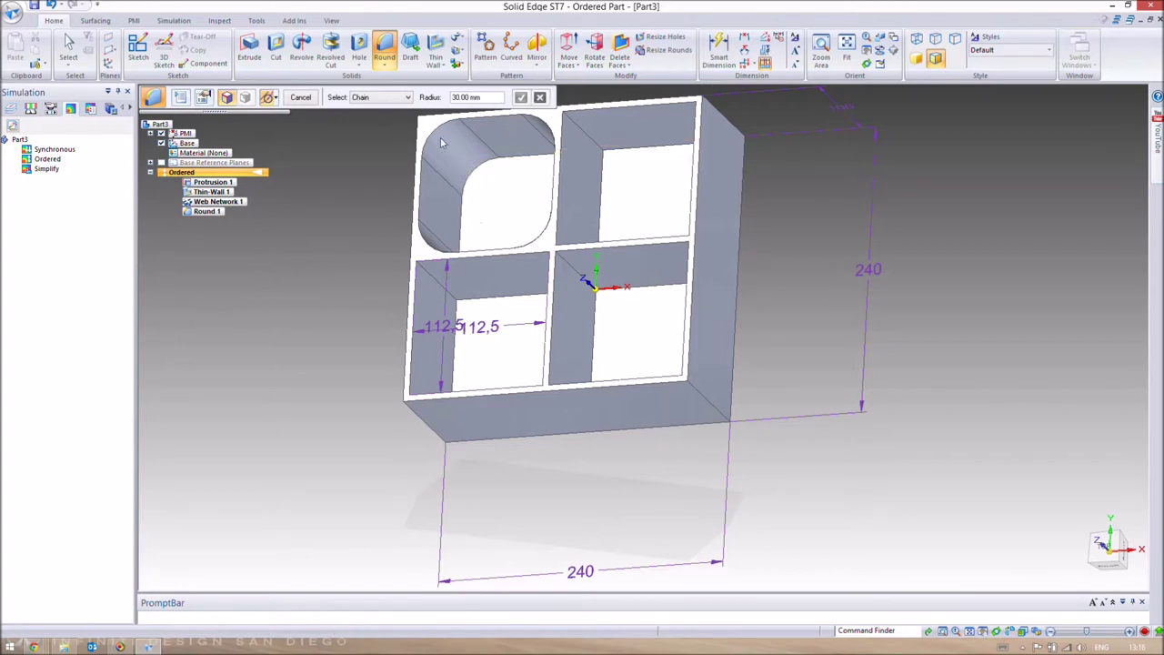
pyautogui.click(482, 50)
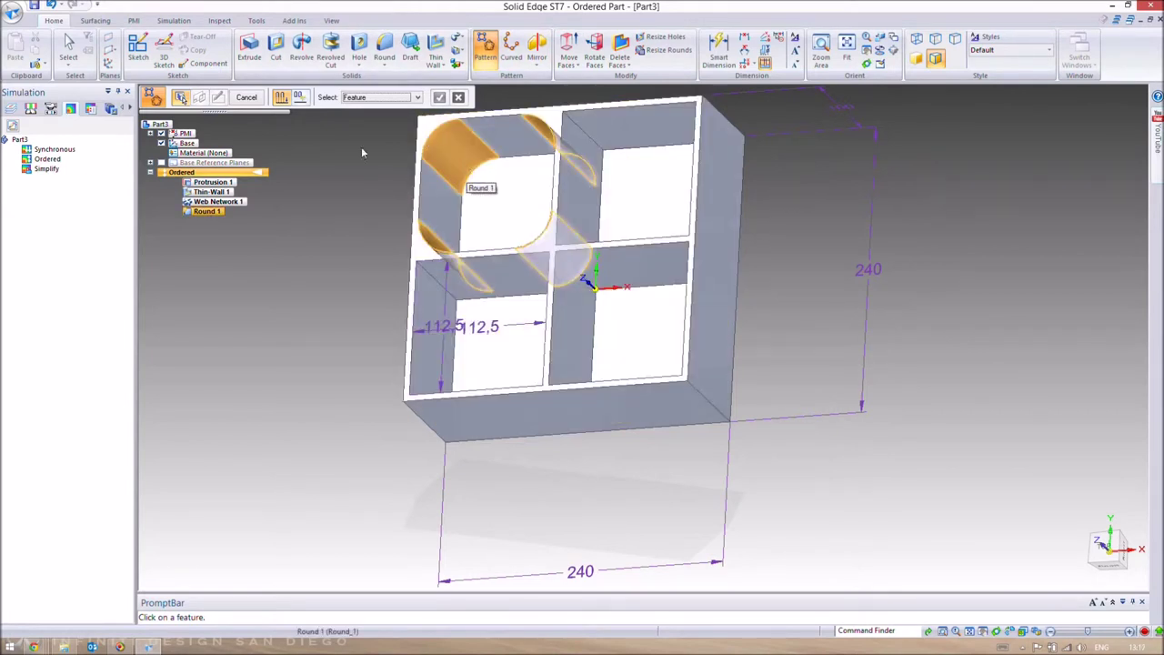
pyautogui.click(467, 172)
pyautogui.click(440, 98)
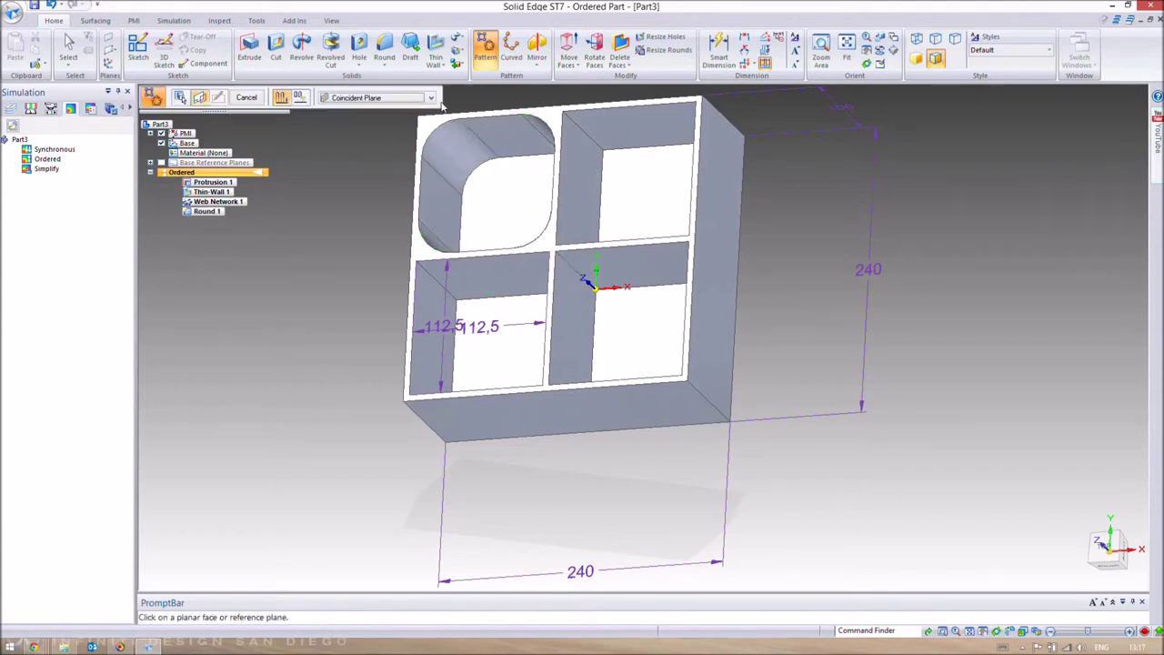
pyautogui.moveTo(571, 166); pyautogui.dragTo(610, 208, button='middle')
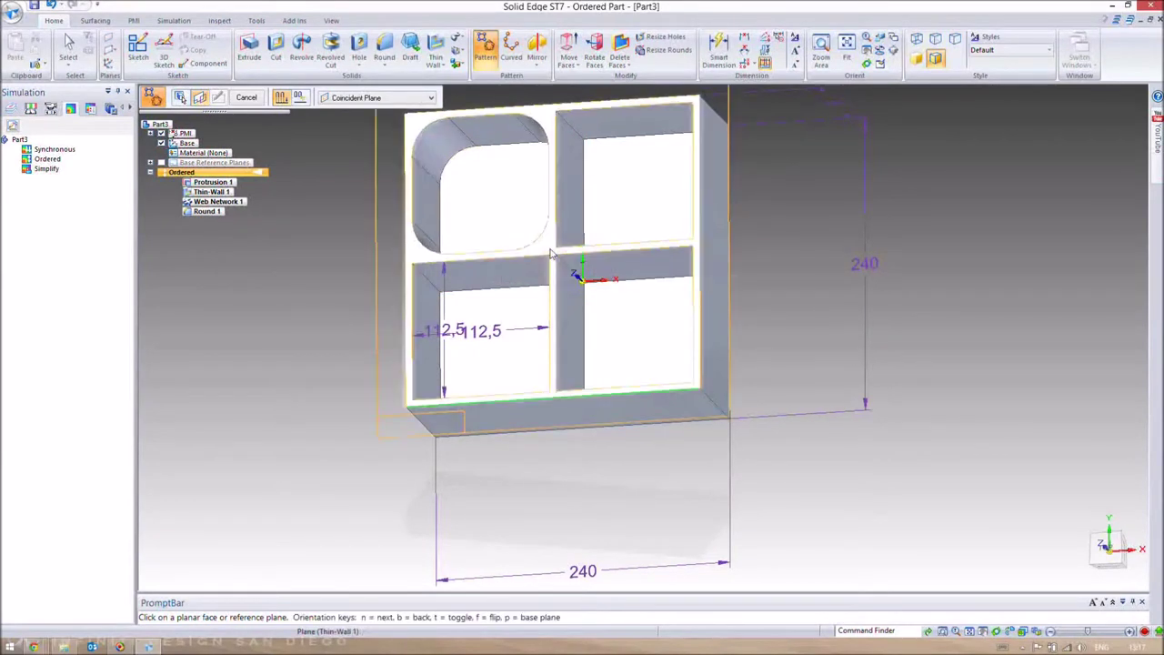
pyautogui.click(412, 253)
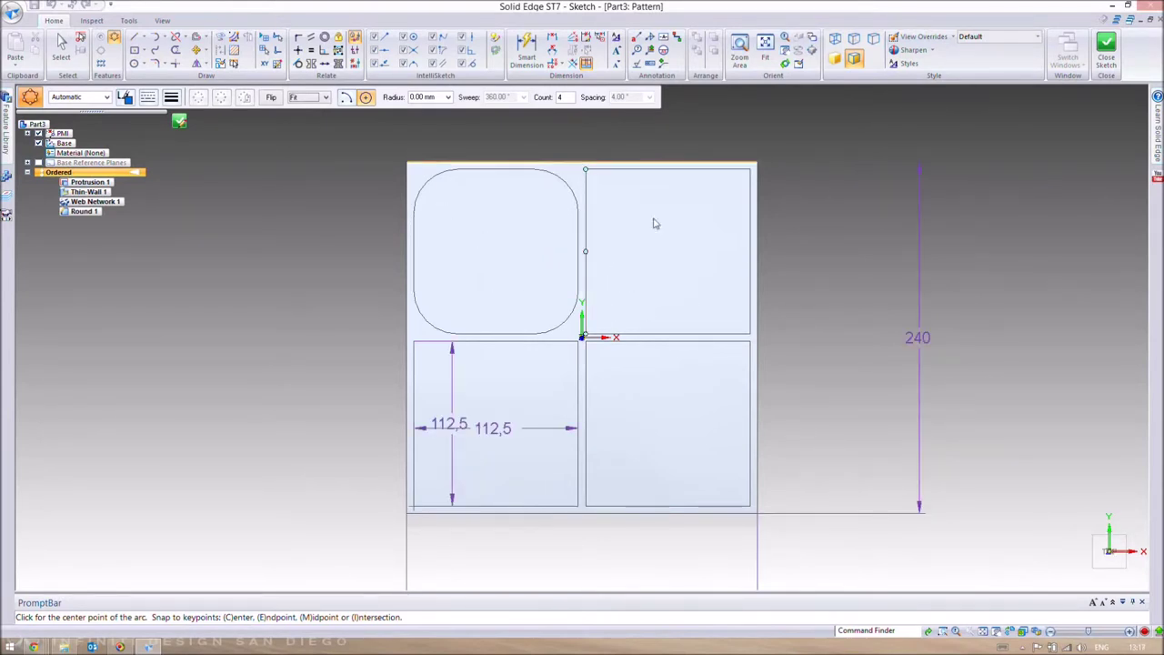
# Sketch a 117.5 x 117.5 mm rectangular pattern profile from the back-left compartment's outer corner to the front-right compartment's inner corner
pyautogui.click(114, 37)
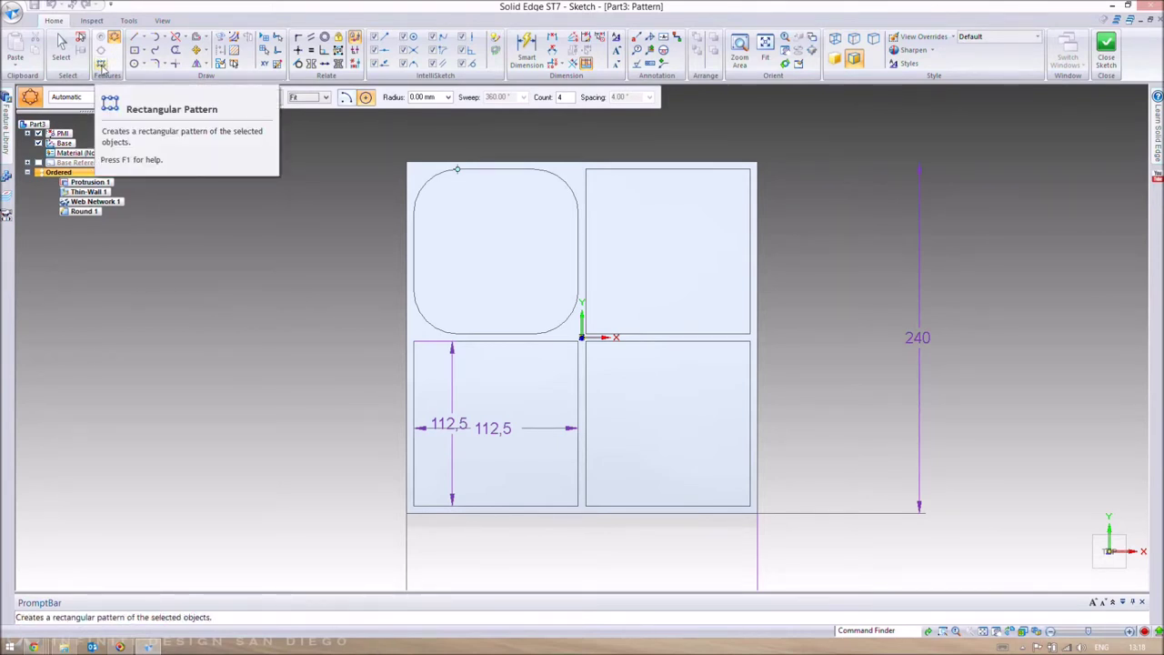
pyautogui.click(101, 65)
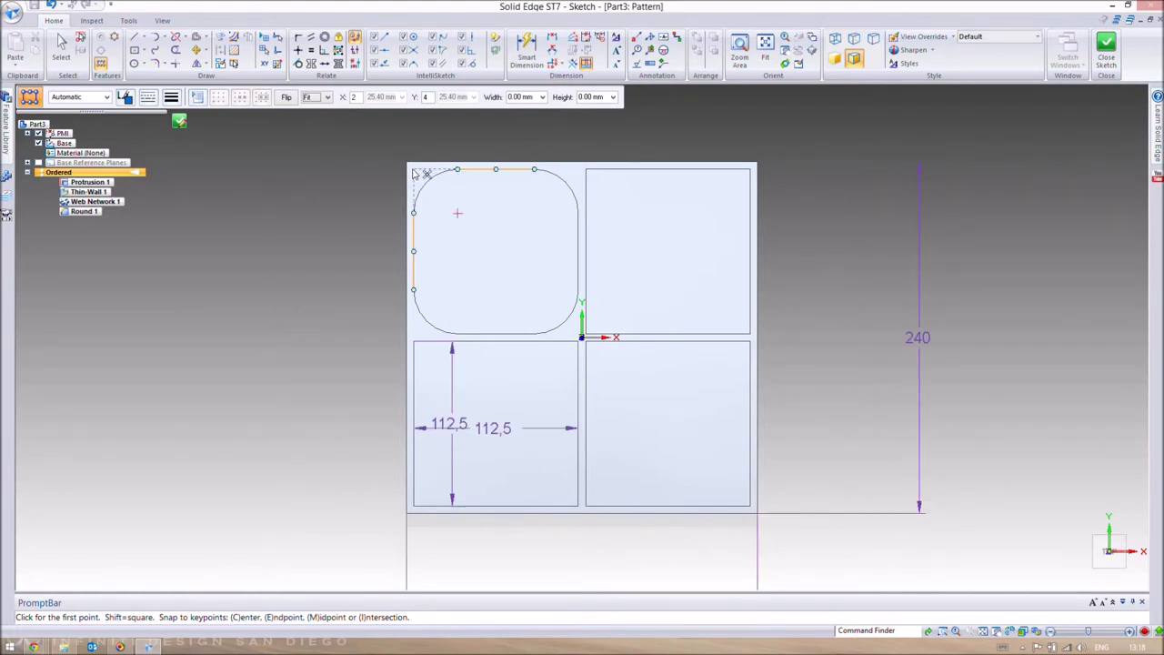
pyautogui.click(413, 170)
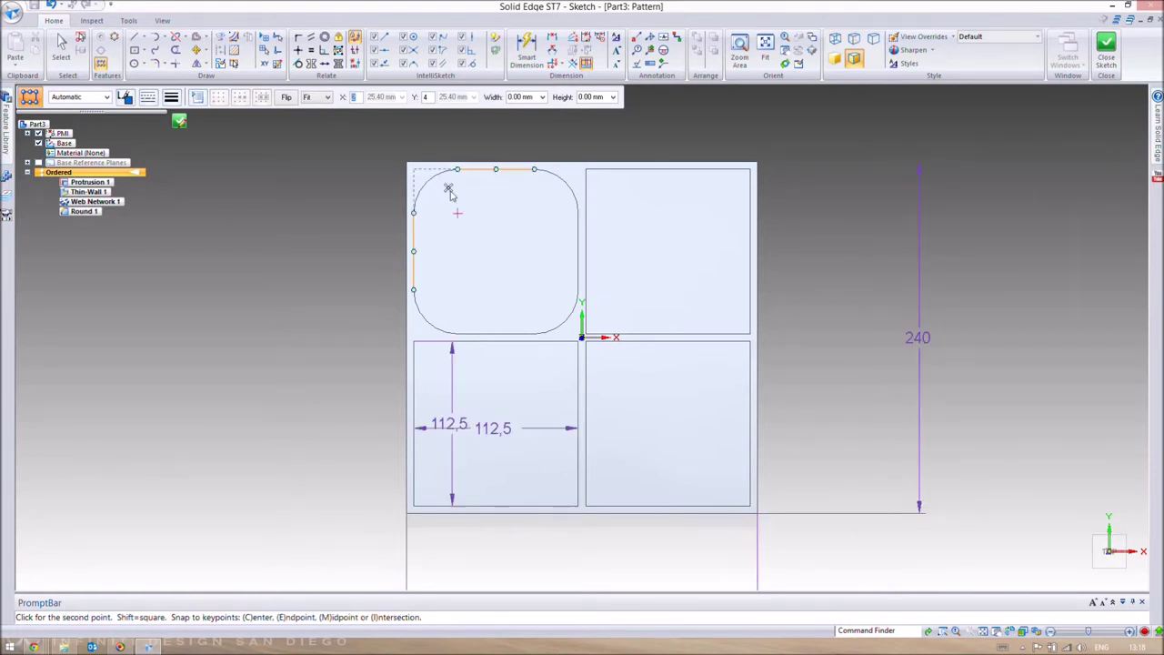
pyautogui.click(586, 170)
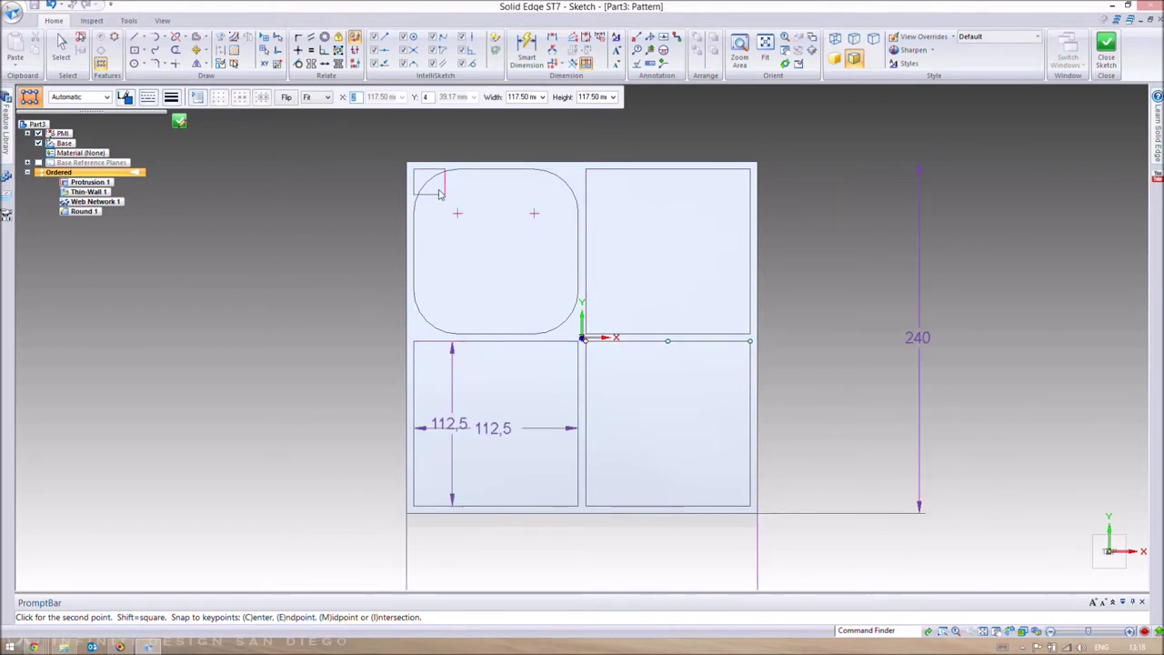
pyautogui.click(585, 341)
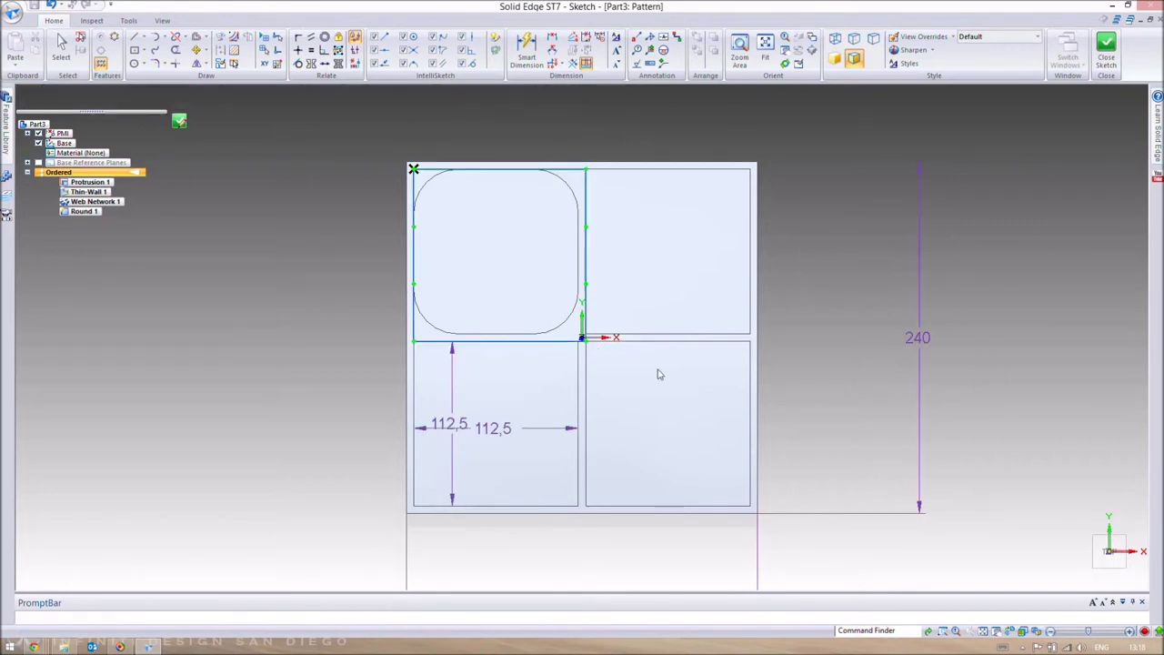
pyautogui.press('Escape')
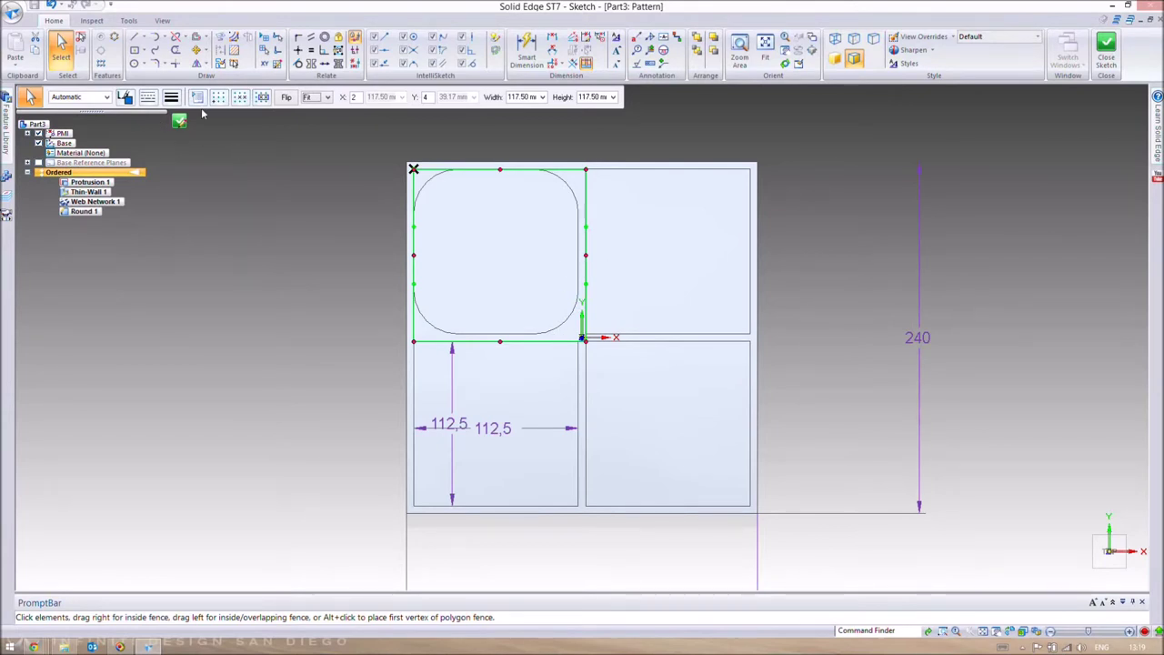
# Set the rectangular pattern to 2 occurrences in X and 2 in Y and finish the pattern of the compartment's round
pyautogui.moveTo(344, 98); pyautogui.dragTo(351, 118)
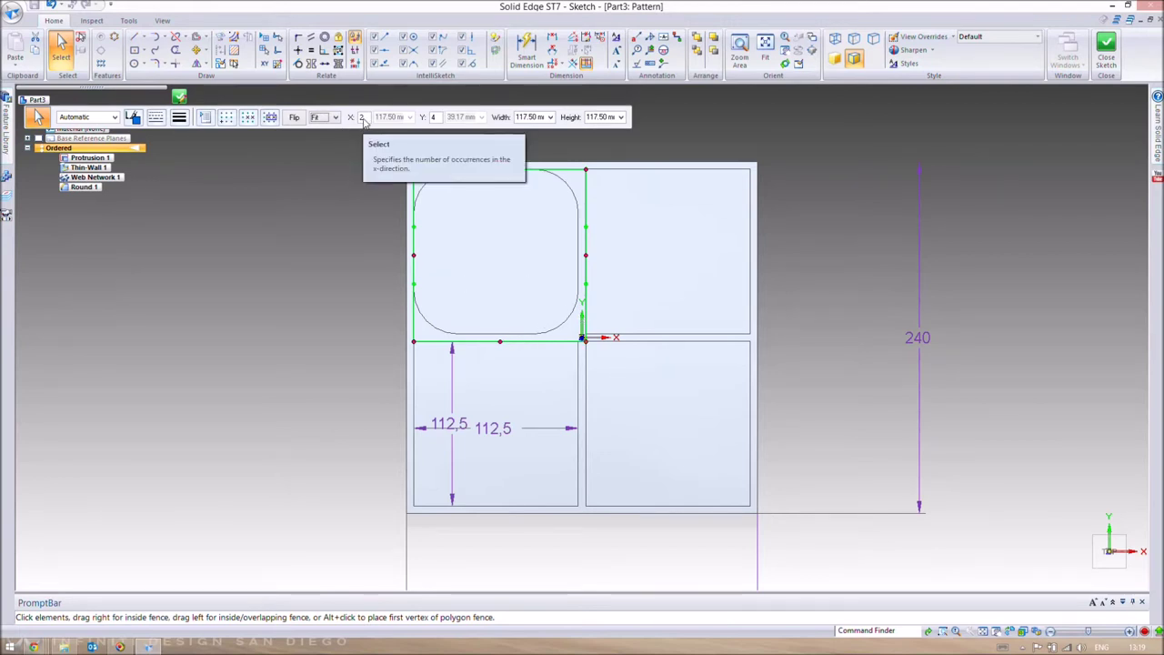
pyautogui.press('Tab')
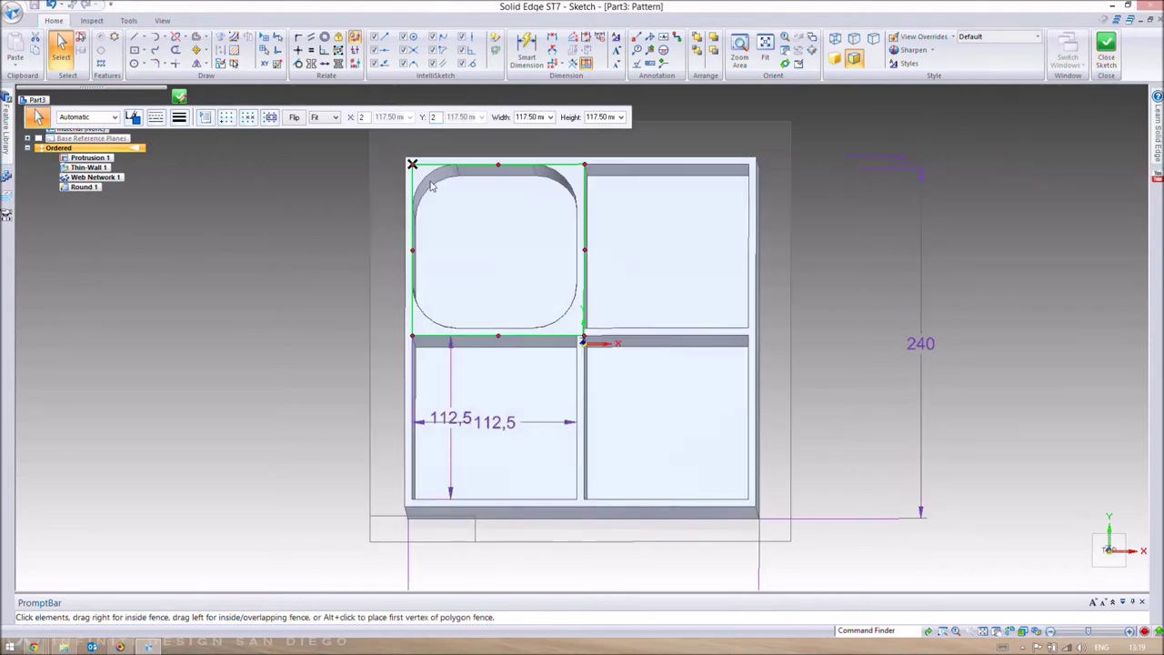
pyautogui.press('Escape')
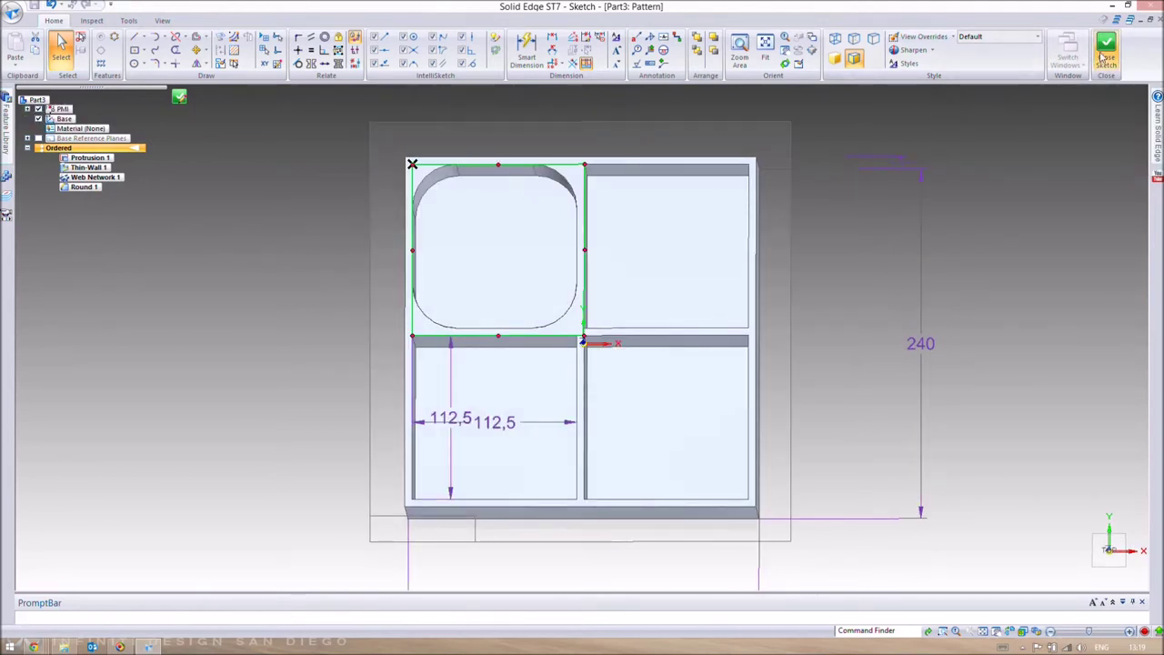
pyautogui.moveTo(951, 116); pyautogui.dragTo(532, 256, button='middle')
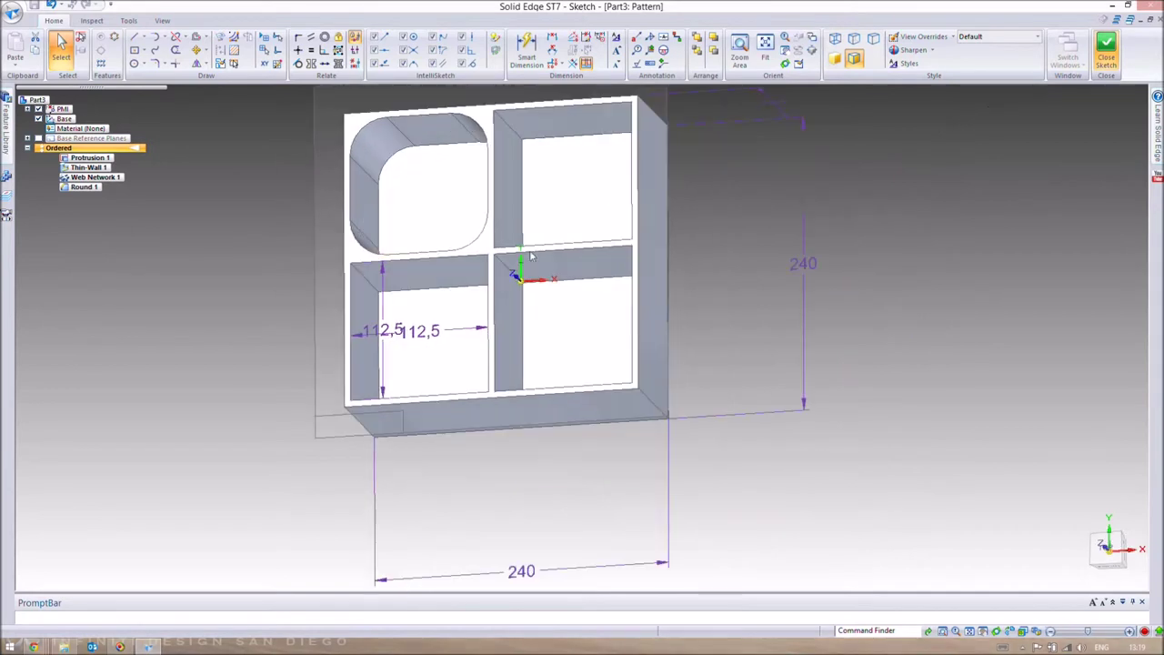
pyautogui.rightClick(414, 210)
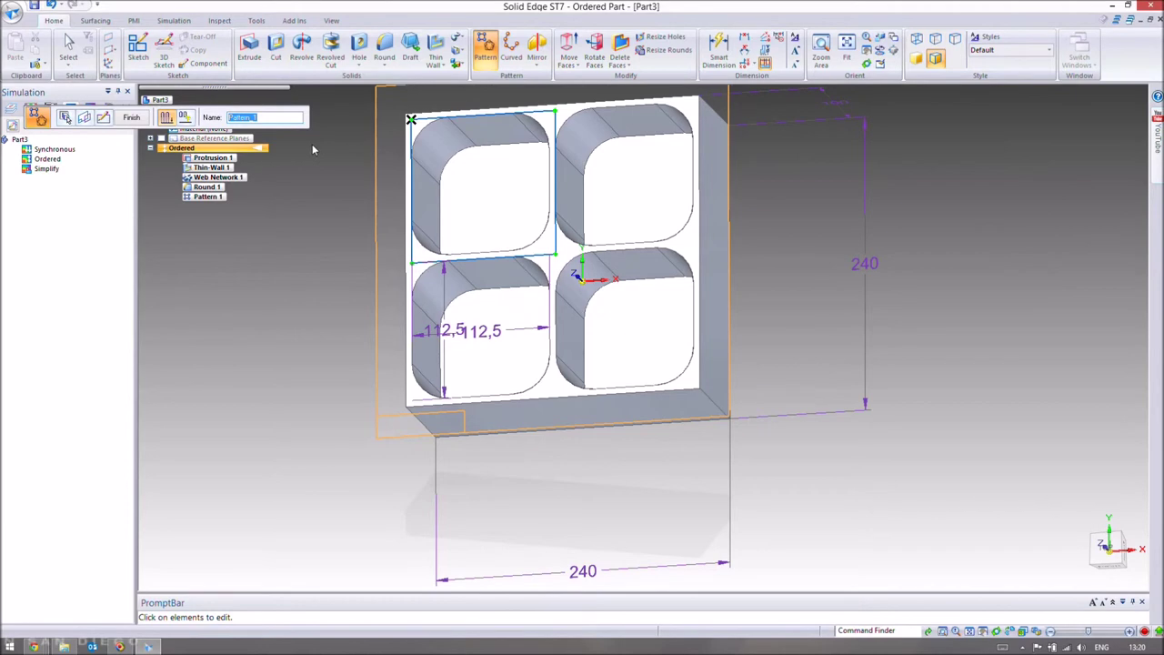
pyautogui.press('Escape')
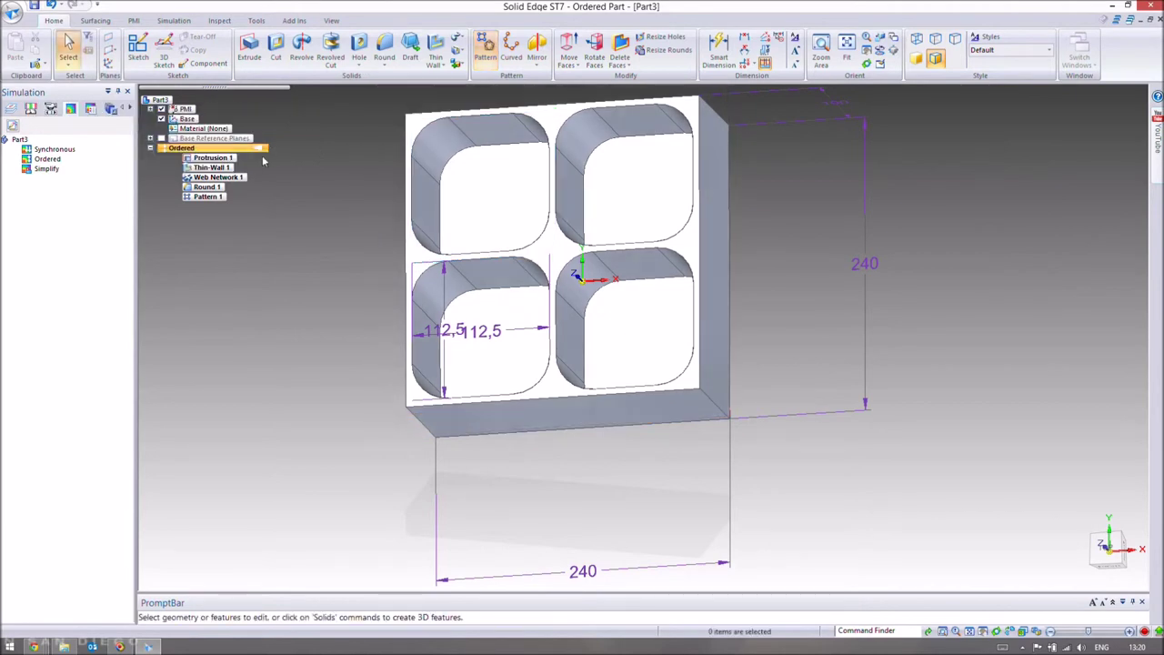
# Start an Extrude with its sketch on a plane coincident with the box's underside
pyautogui.hotkey('ctrl', 'i')
pyautogui.moveTo(763, 234); pyautogui.dragTo(716, 268, button='middle')
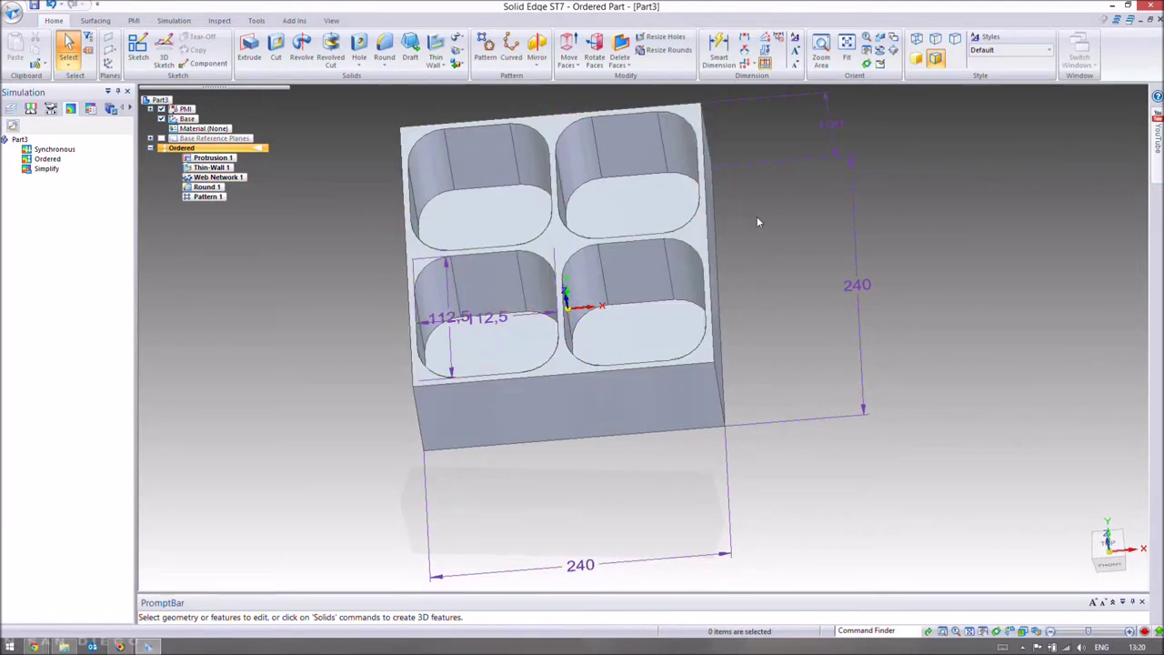
pyautogui.moveTo(779, 209); pyautogui.dragTo(806, 192, button='middle')
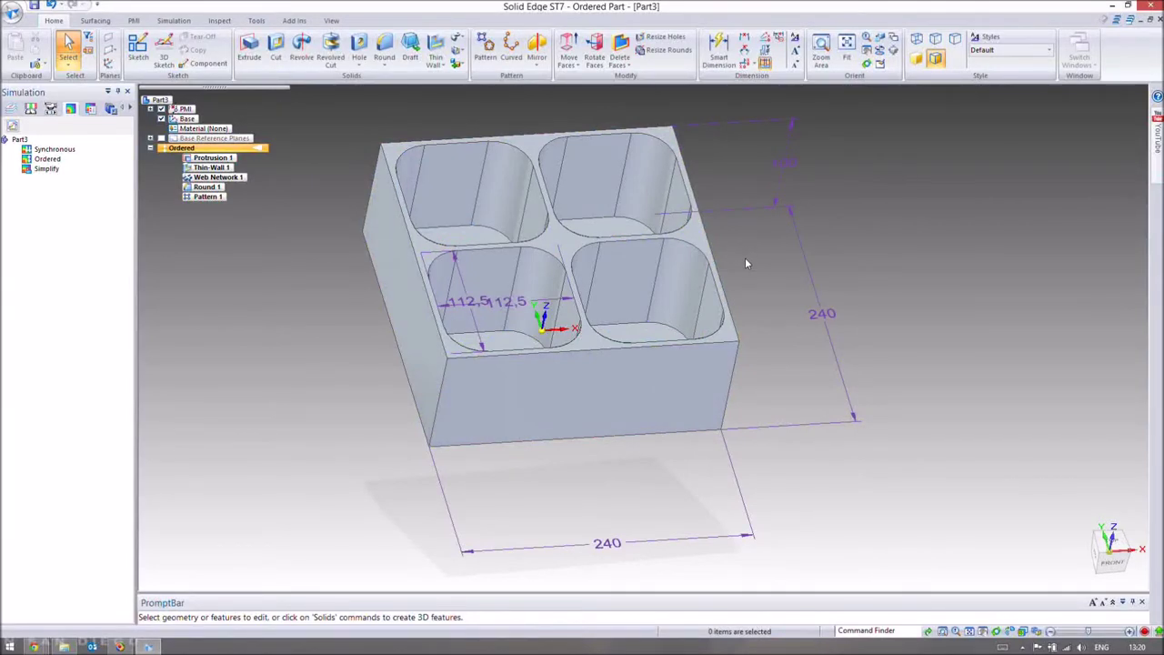
pyautogui.moveTo(741, 259); pyautogui.dragTo(749, 227, button='middle')
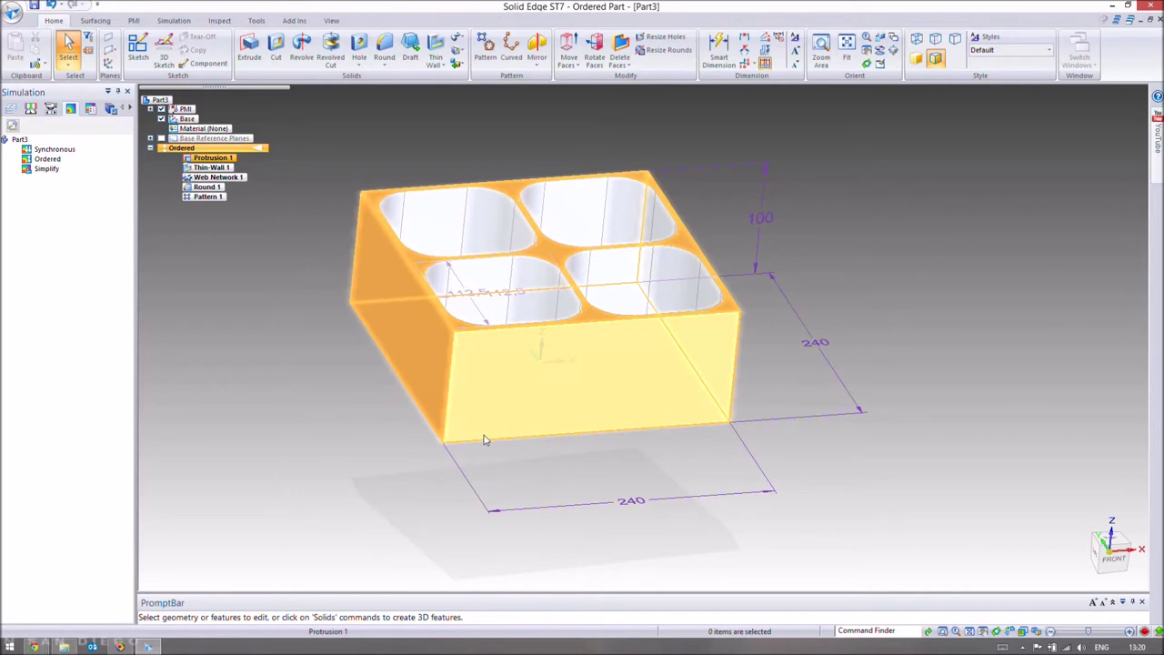
pyautogui.moveTo(507, 405); pyautogui.dragTo(490, 341, button='middle')
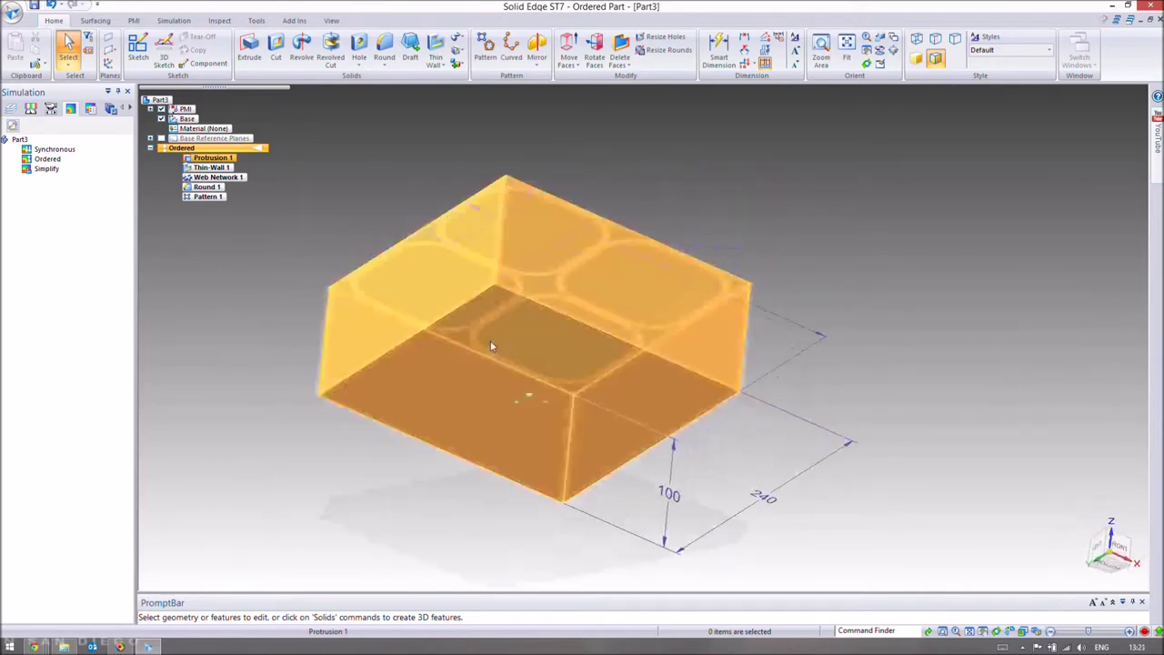
pyautogui.click(249, 48)
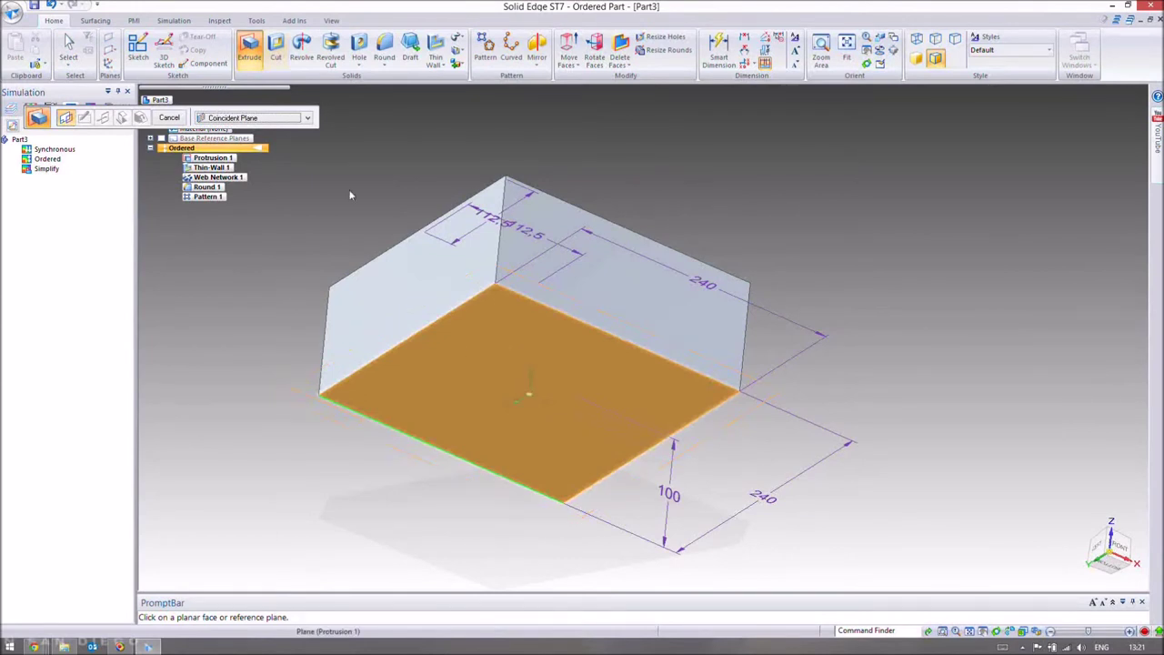
pyautogui.click(514, 355)
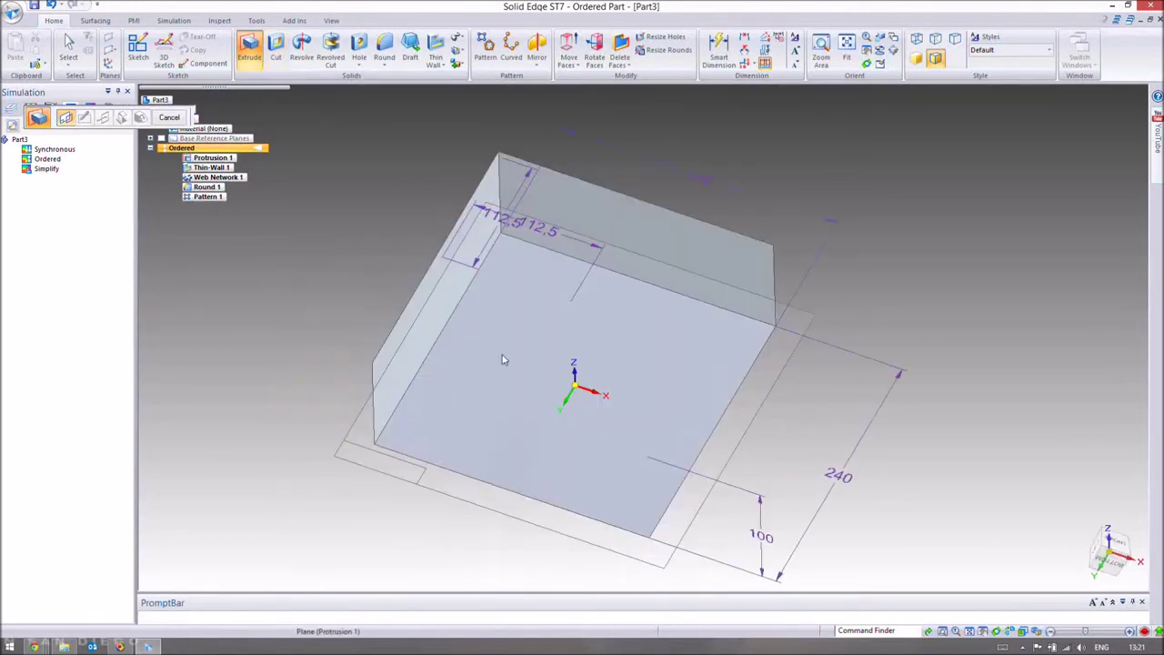
# Sketch a 280 x 280 mm rectangle centred on the origin of the box's underside and close the sketch
pyautogui.click(133, 51)
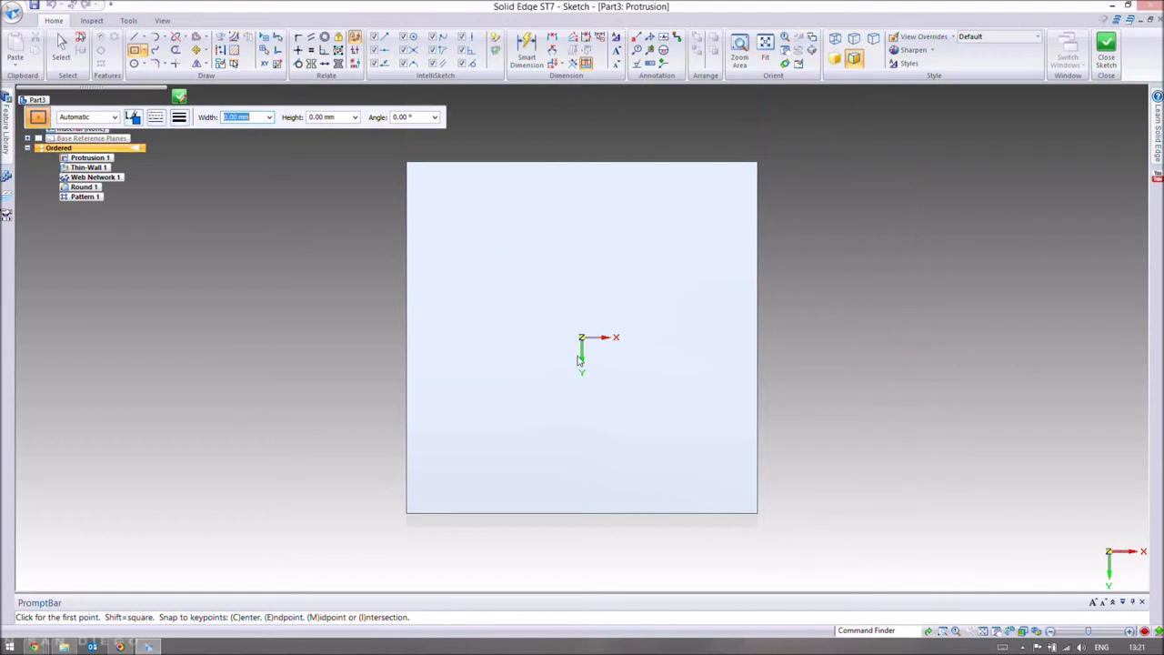
pyautogui.click(582, 337)
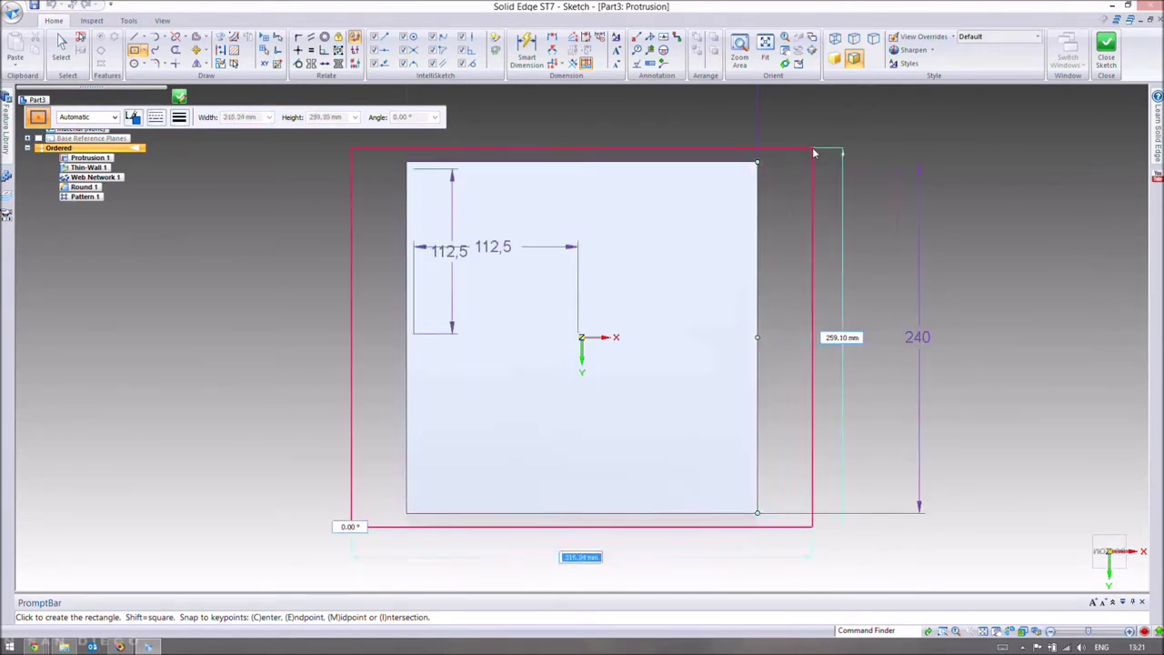
pyautogui.write('280')
pyautogui.press('Tab')
pyautogui.write('80')
pyautogui.press('Tab')
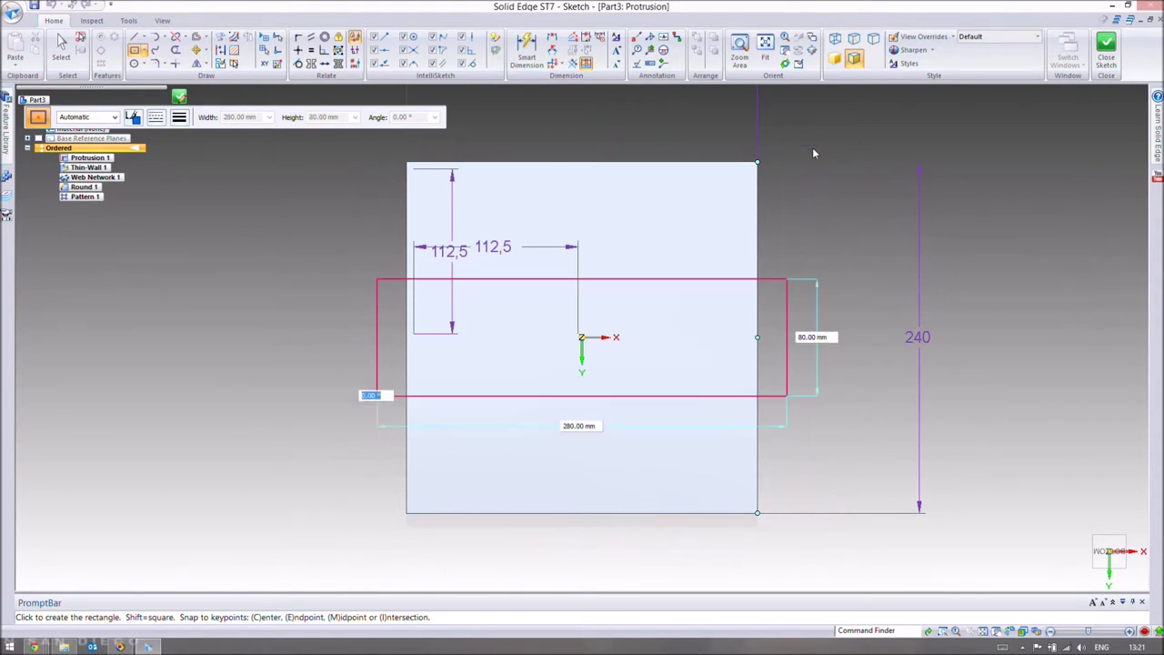
pyautogui.click(720, 253)
pyautogui.click(721, 252)
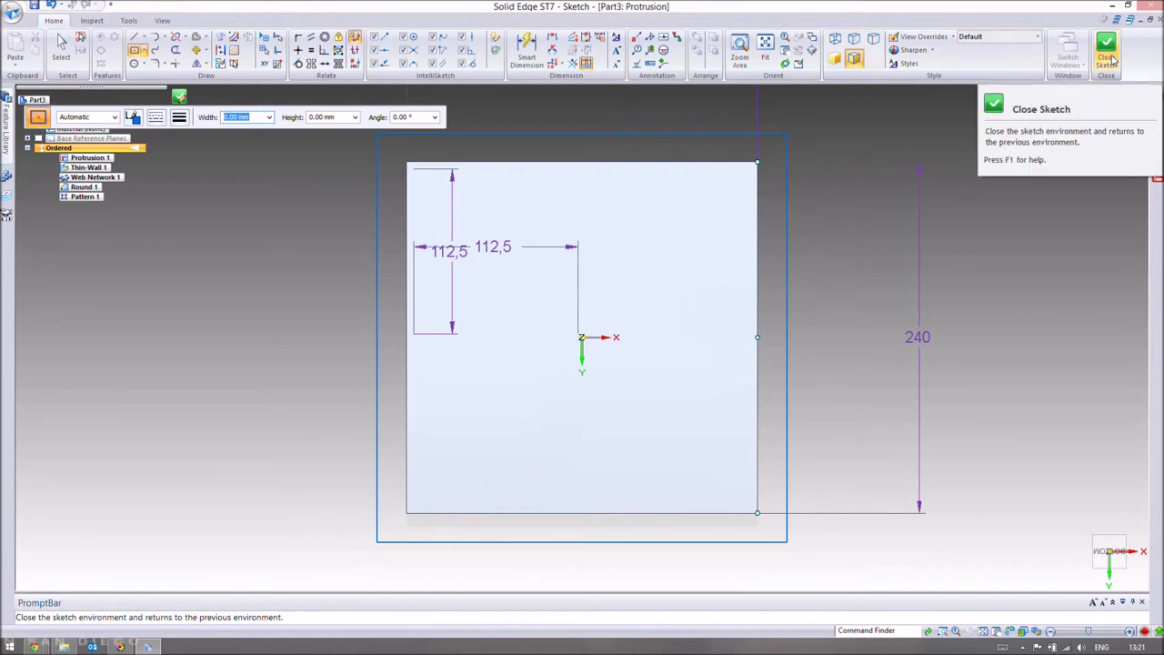
pyautogui.click(1109, 60)
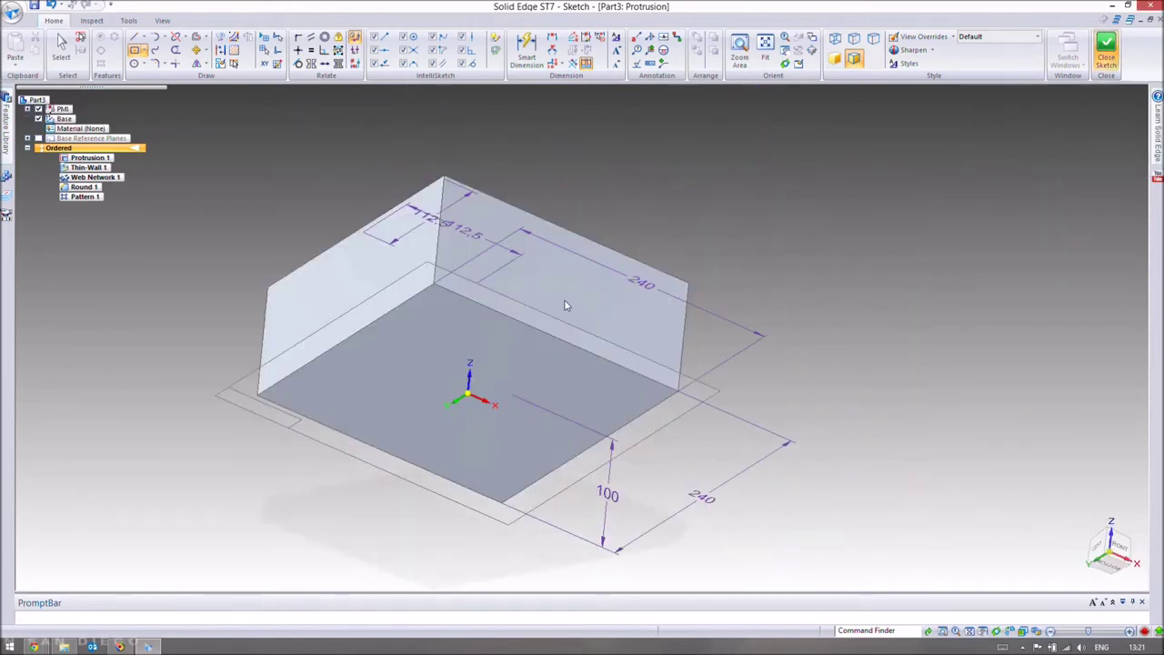
# Extrude the square base profile 5 mm downward, away from the box, and finish the feature
pyautogui.click(448, 333)
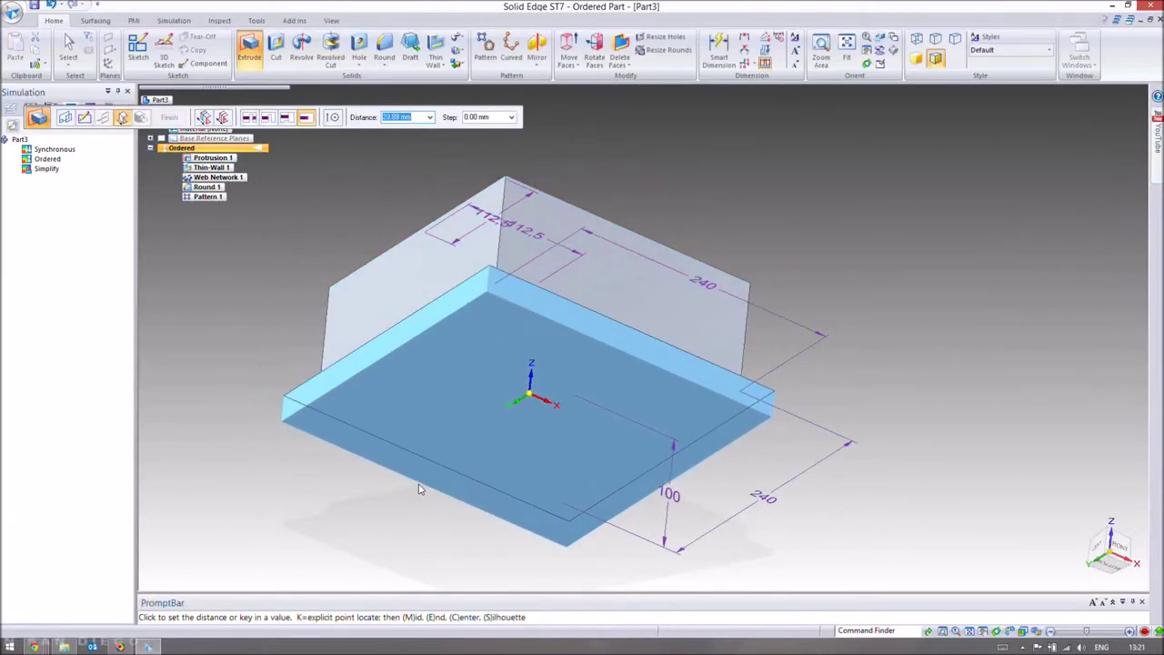
pyautogui.write('5')
pyautogui.press('Tab')
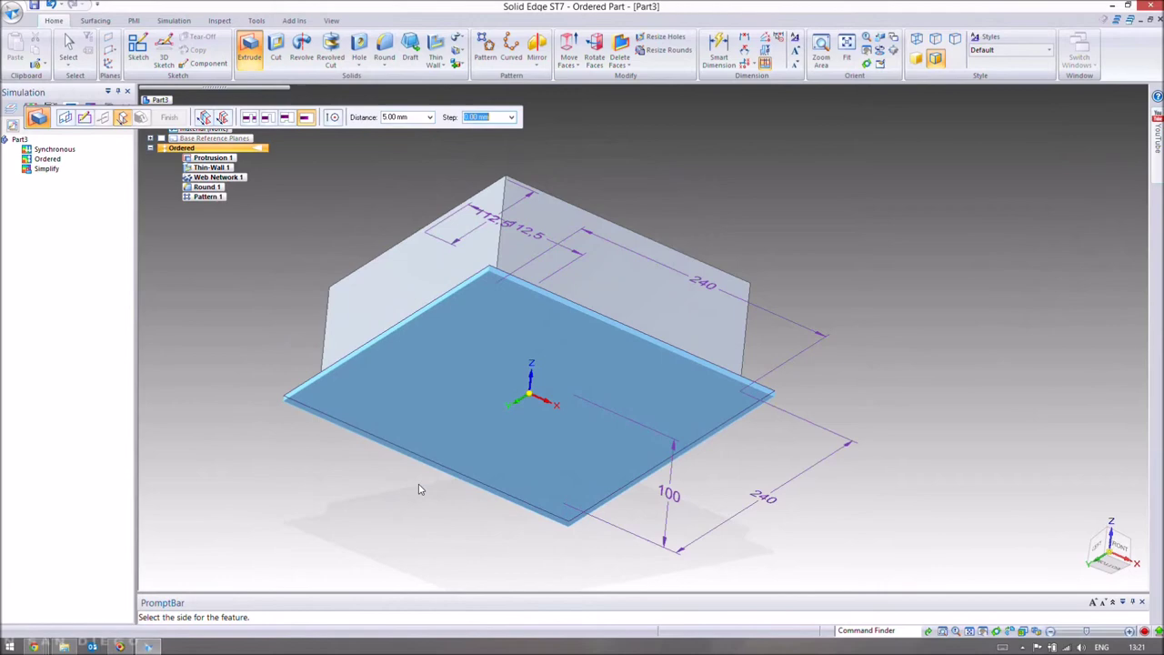
pyautogui.click(419, 490)
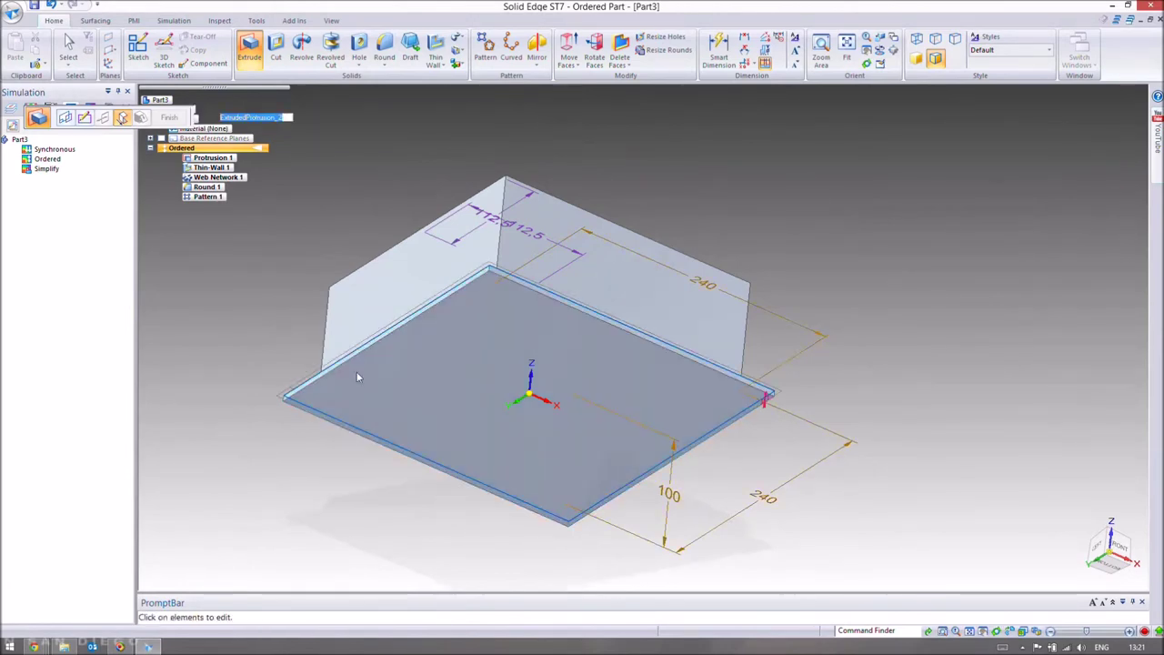
pyautogui.click(169, 118)
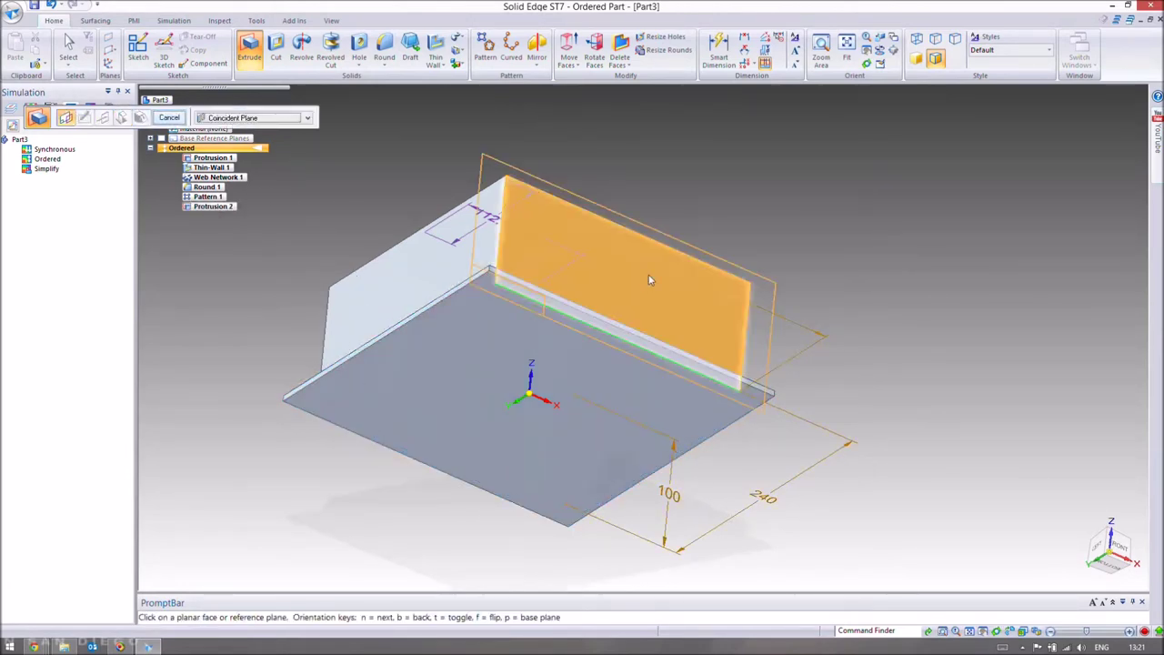
# Start a Rib feature with the Parallel Plane option for its sketch plane
pyautogui.hotkey('ctrl', 'f')
pyautogui.click(567, 400)
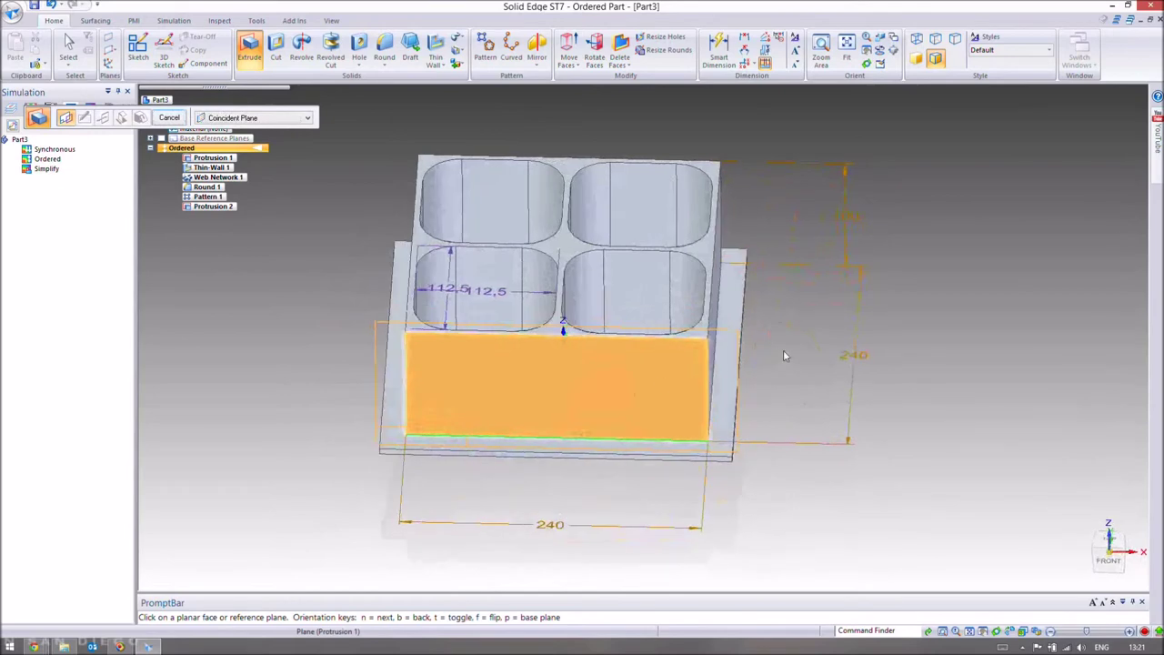
pyautogui.moveTo(769, 334)
pyautogui.mouseDown(button='middle')
pyautogui.moveTo(733, 372)
pyautogui.moveTo(762, 382)
pyautogui.moveTo(782, 363)
pyautogui.moveTo(790, 343)
pyautogui.moveTo(754, 320)
pyautogui.moveTo(782, 338)
pyautogui.mouseUp(button='middle')
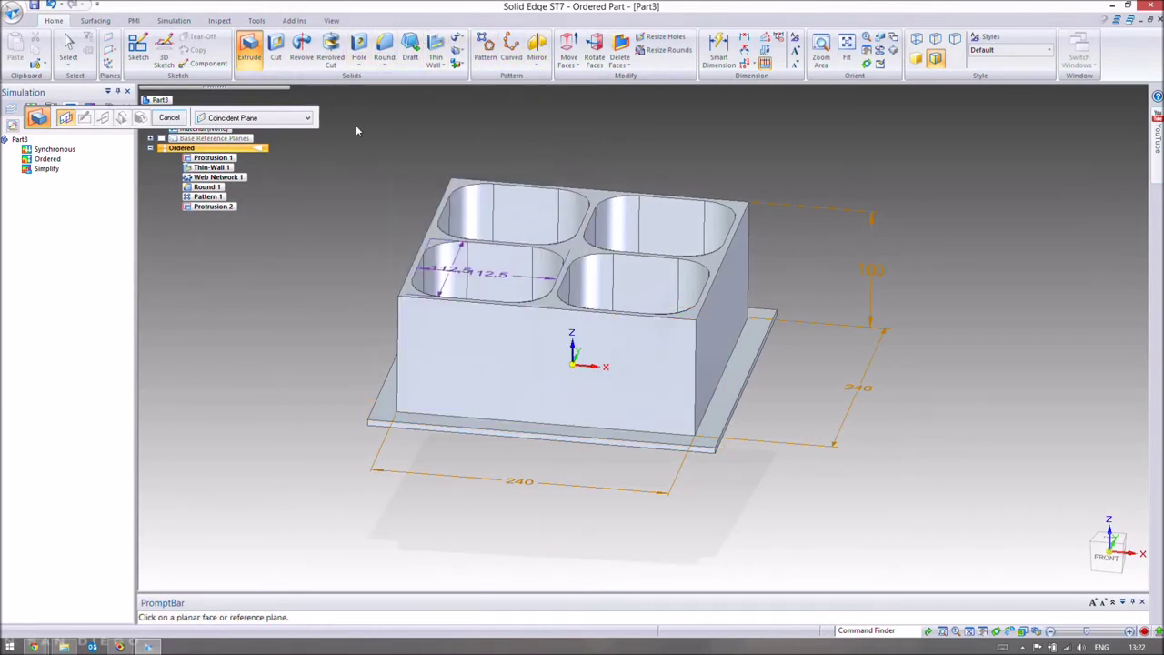
pyautogui.moveTo(363, 254); pyautogui.dragTo(386, 305, button='middle')
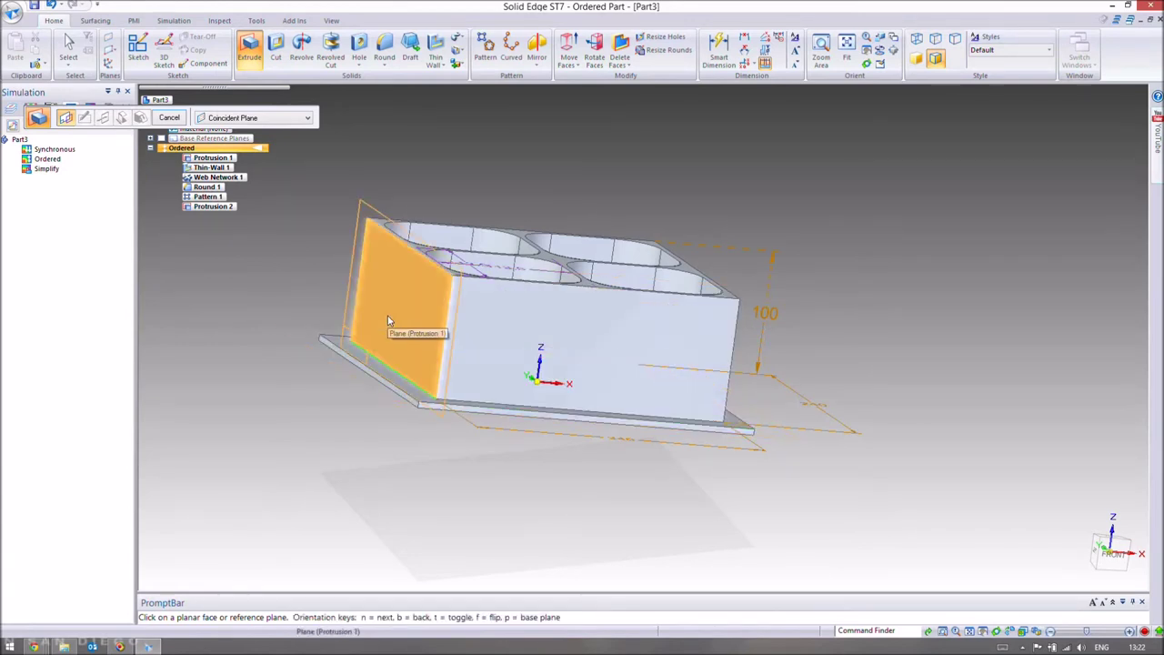
pyautogui.click(443, 65)
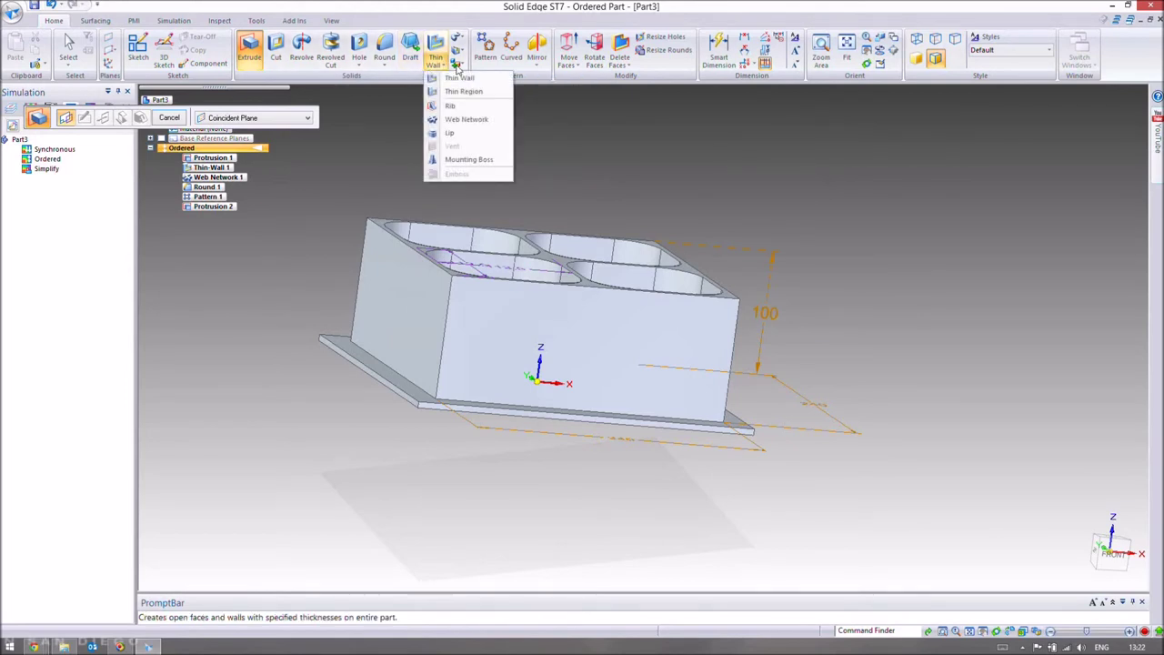
pyautogui.click(466, 109)
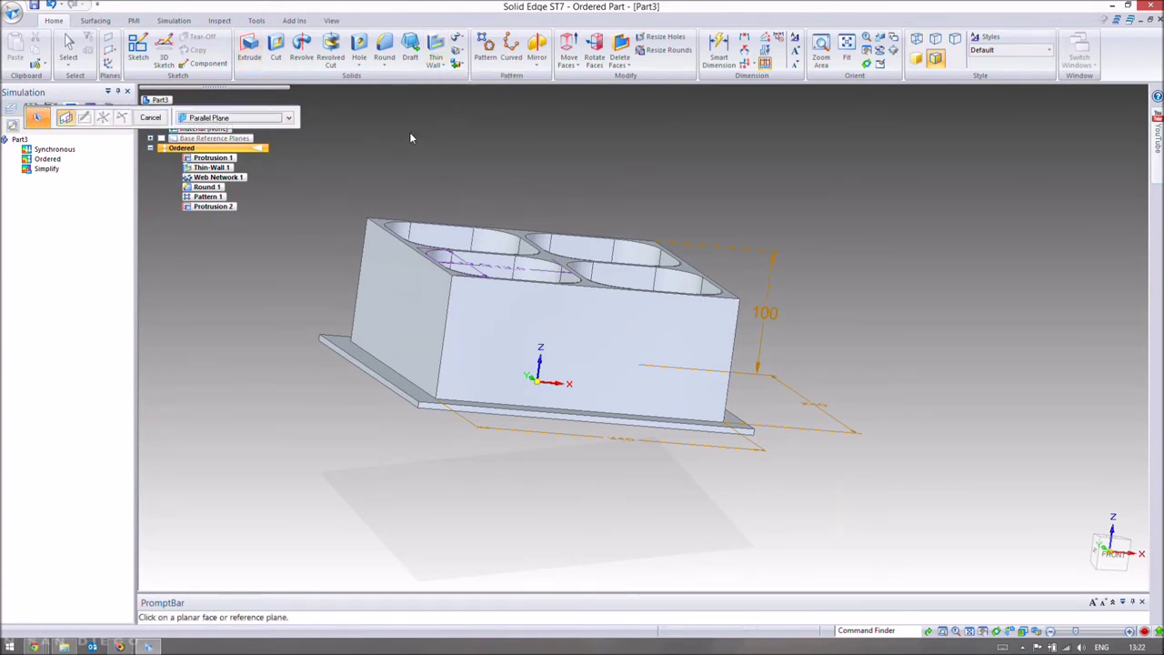
pyautogui.moveTo(408, 136); pyautogui.dragTo(446, 191, button='middle')
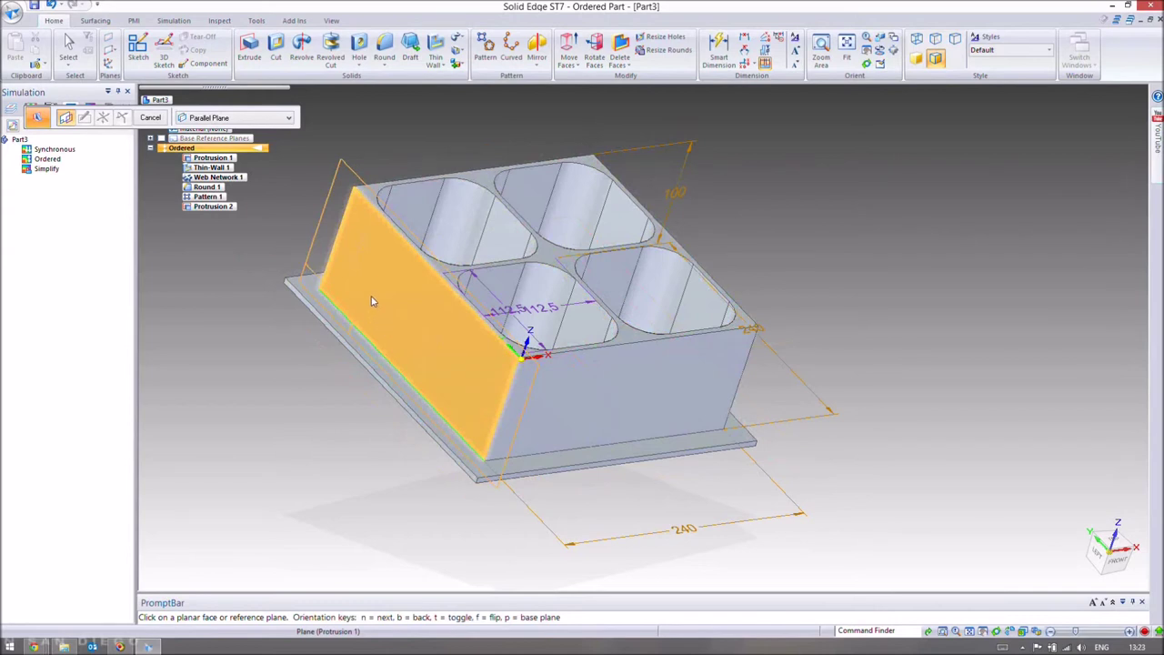
pyautogui.click(233, 118)
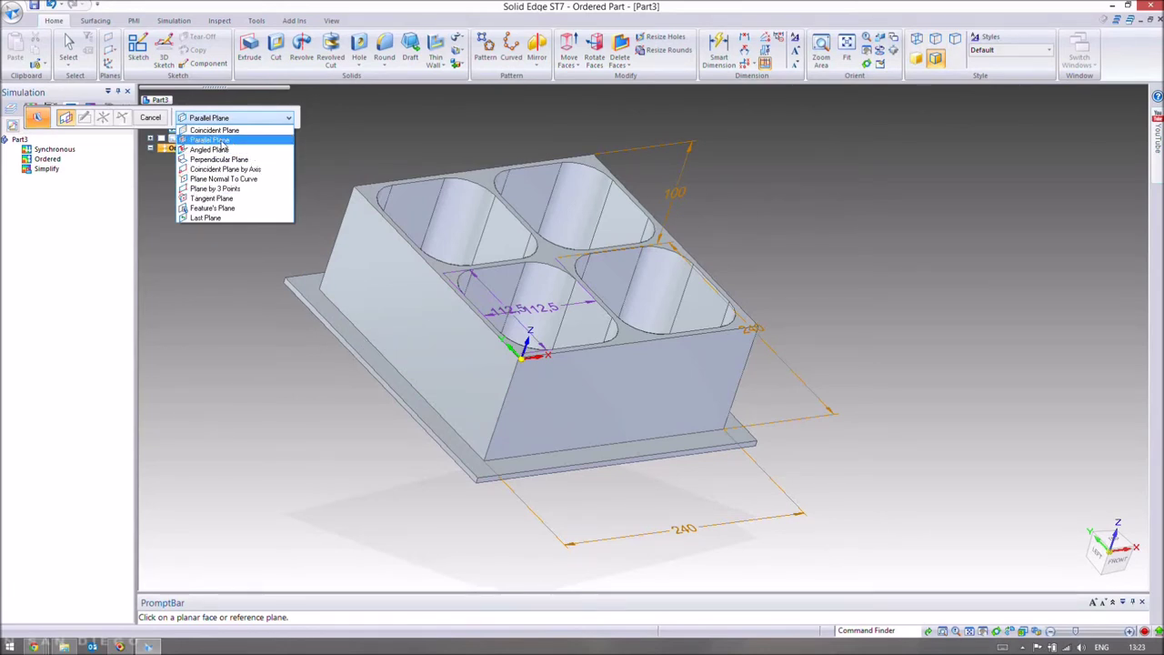
pyautogui.click(222, 141)
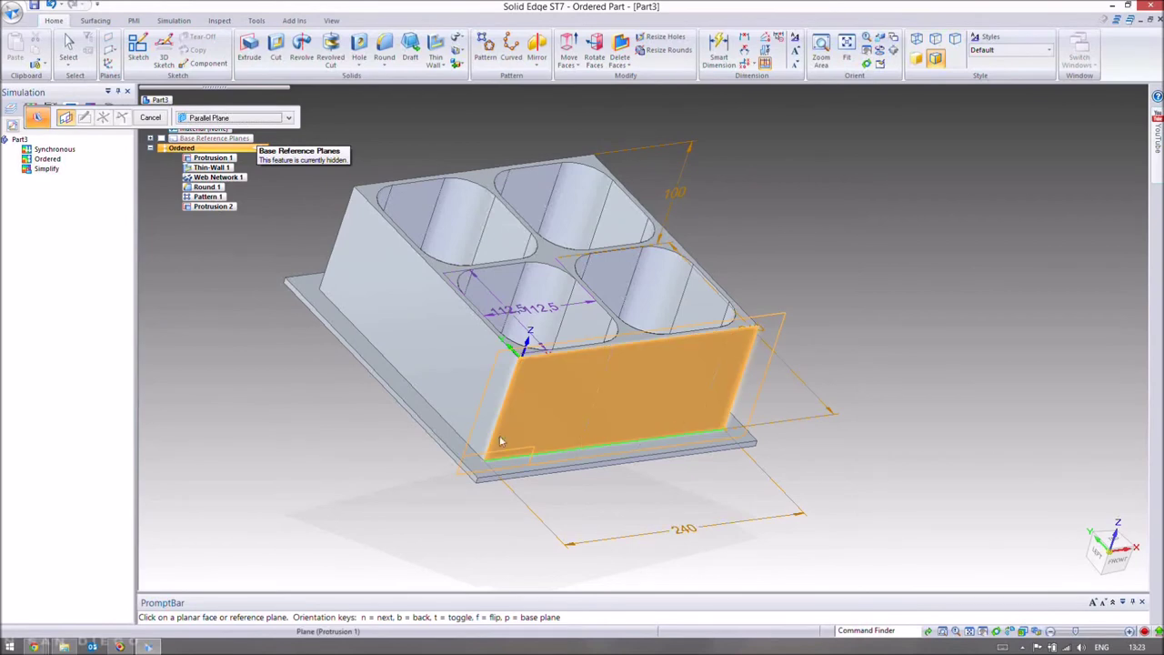
# Place the rib's sketch plane parallel to the box's front face at 120 mm, using the midpoint of the left wall's bottom edge
pyautogui.moveTo(280, 396); pyautogui.dragTo(385, 372, button='middle')
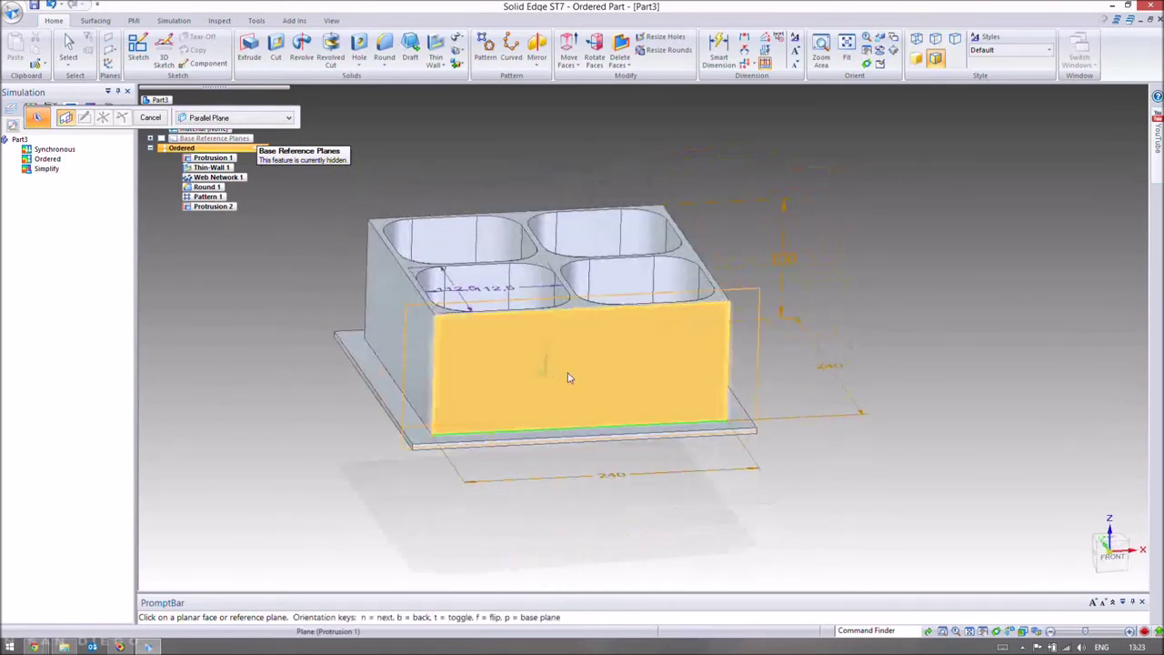
pyautogui.moveTo(355, 390); pyautogui.dragTo(607, 417, button='middle')
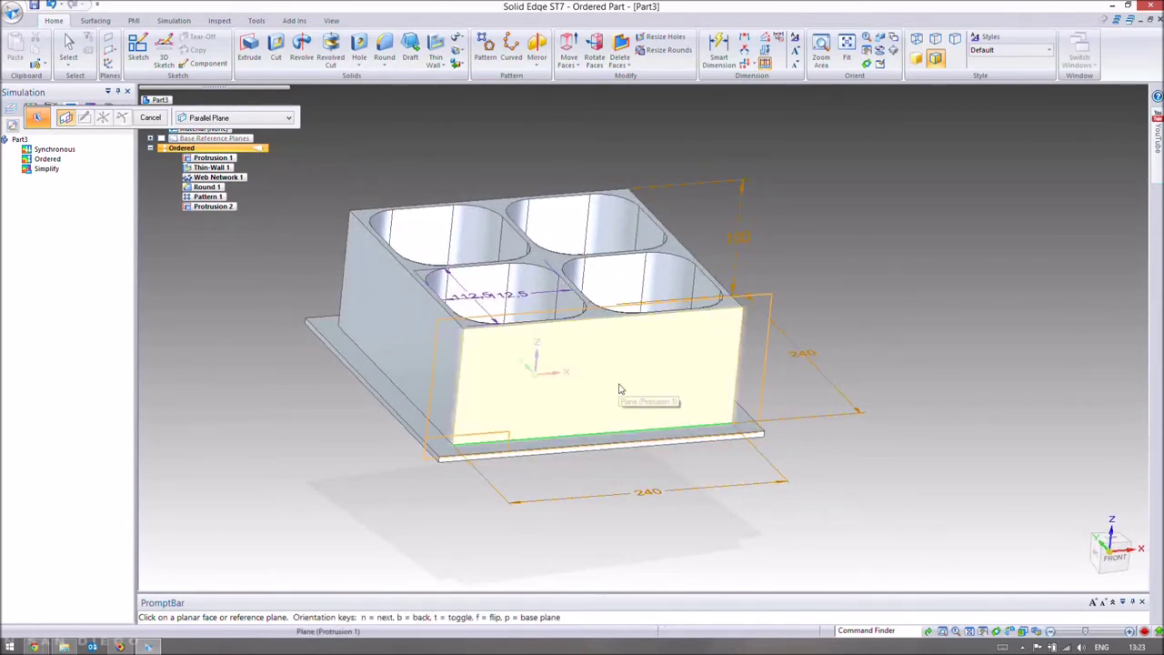
pyautogui.click(673, 363)
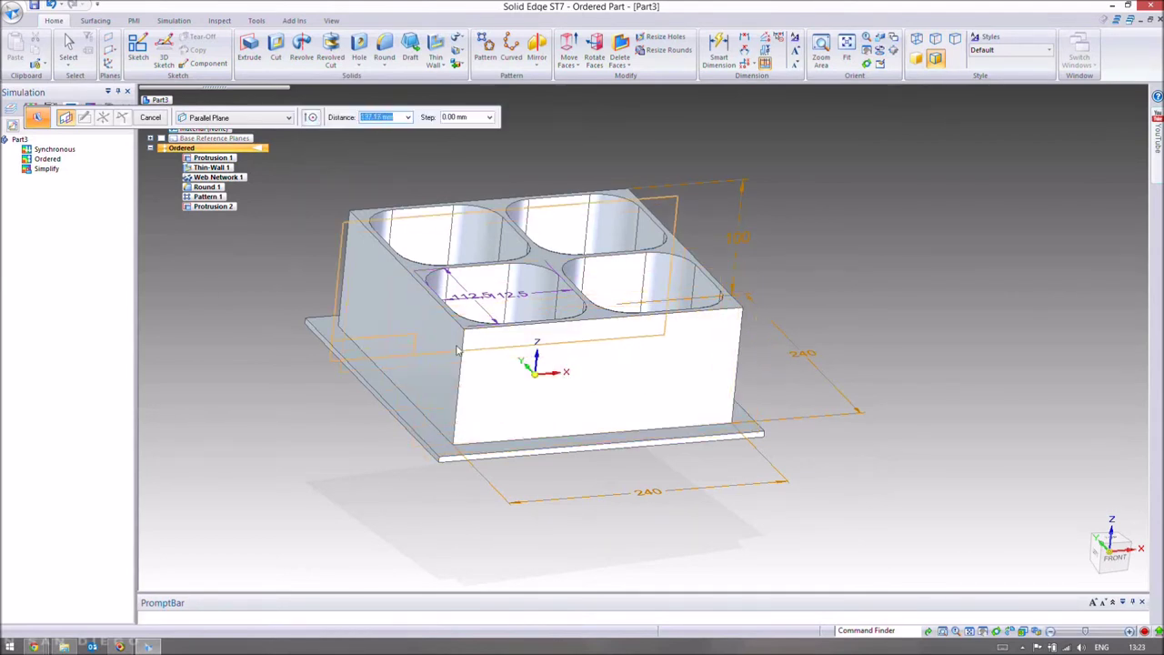
pyautogui.moveTo(420, 408); pyautogui.dragTo(403, 382, button='middle')
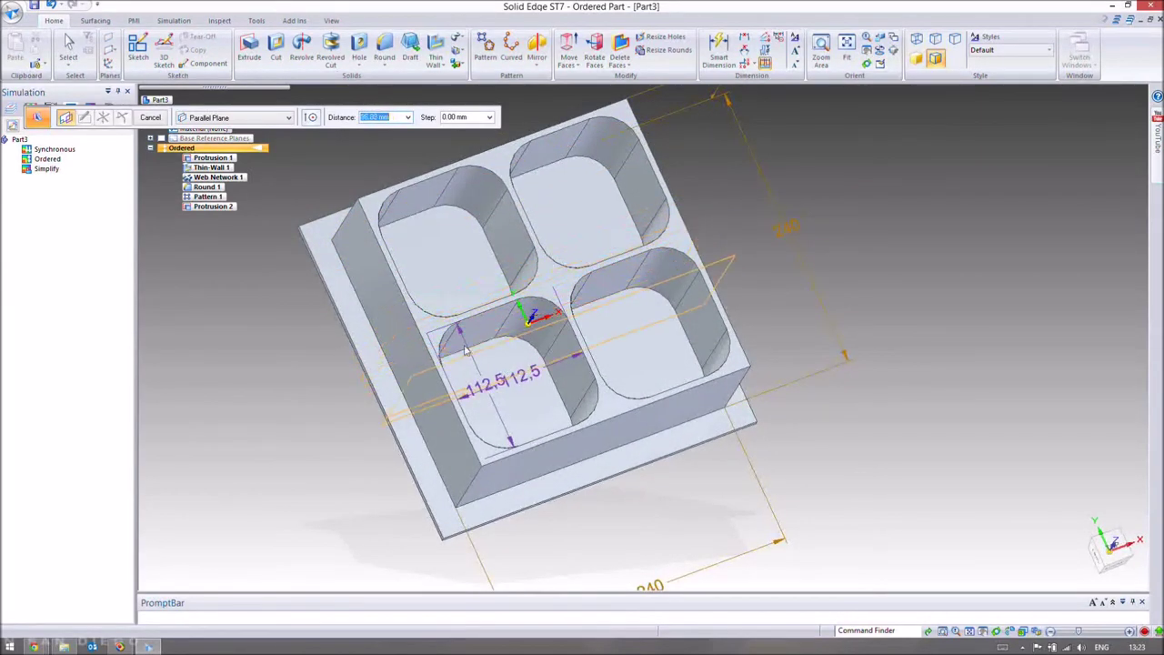
pyautogui.moveTo(460, 325); pyautogui.dragTo(465, 312, button='middle')
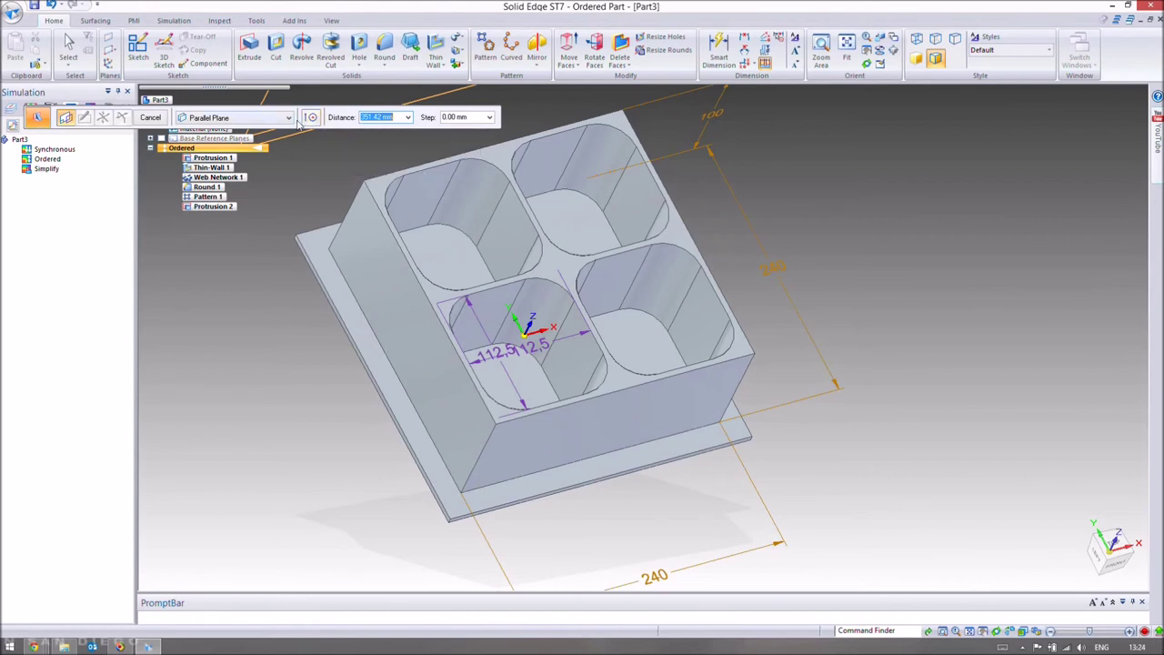
pyautogui.click(310, 118)
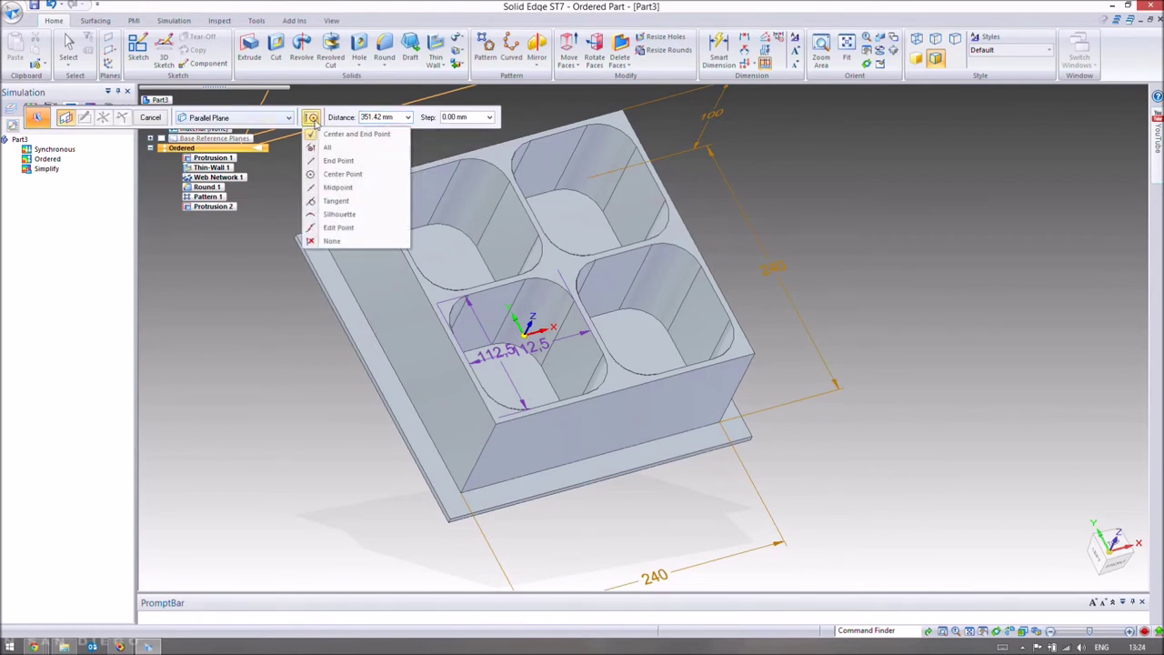
pyautogui.click(345, 189)
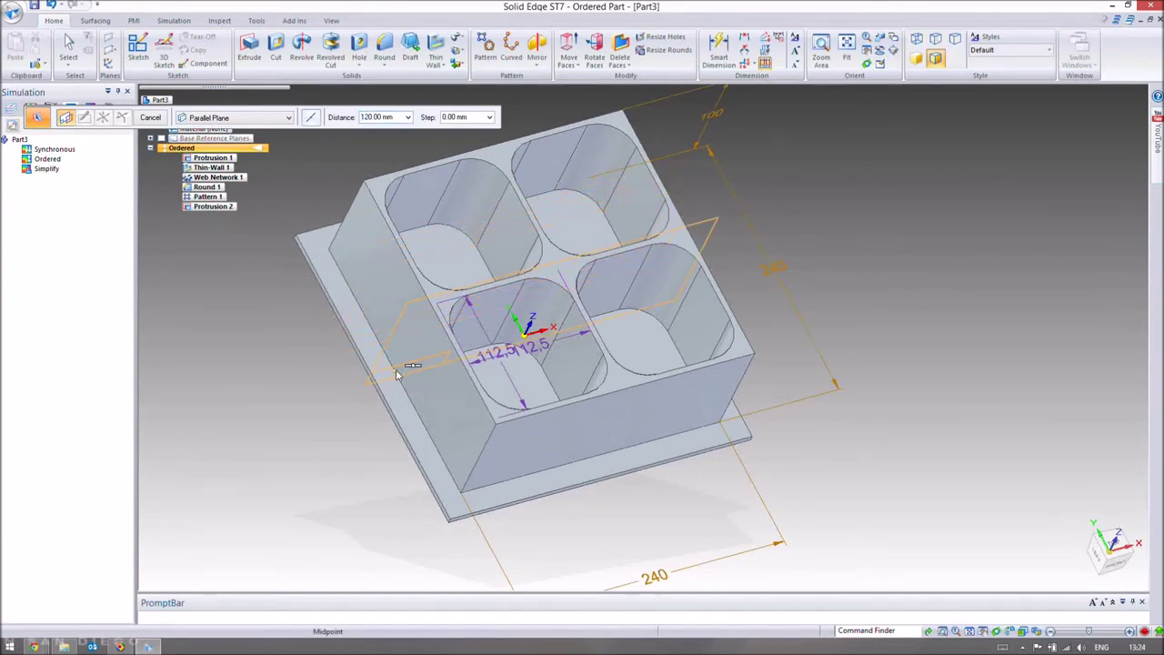
pyautogui.click(397, 373)
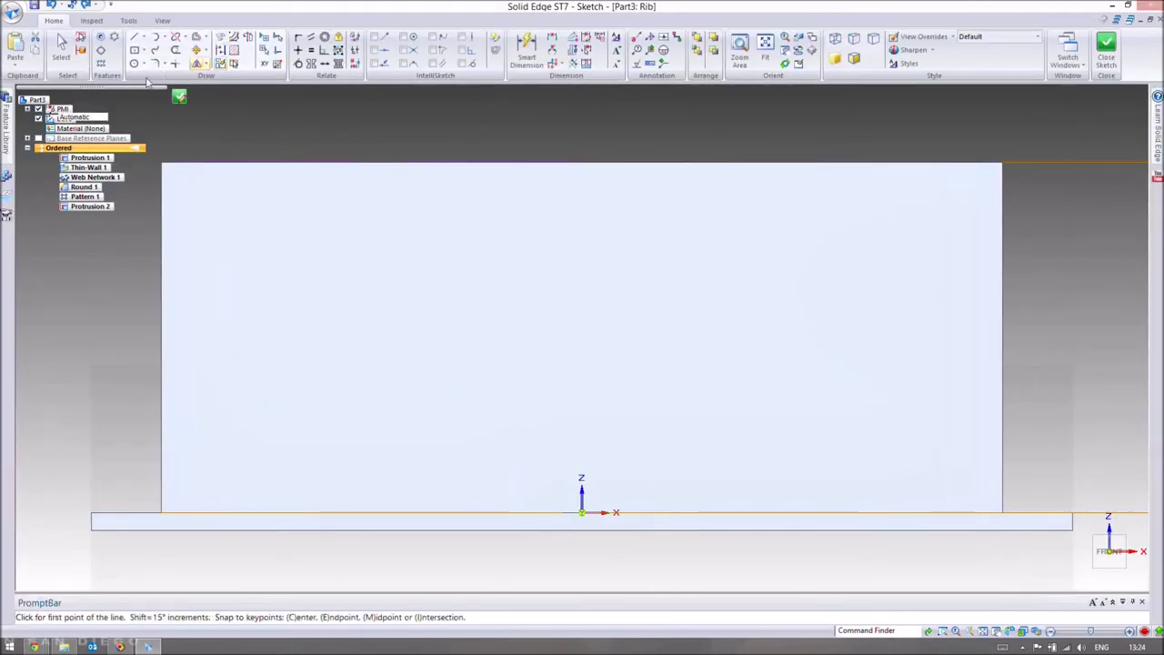
# Sketch a slanted line from the base plate's upper left corner to the midpoint of the box's left wall and close the sketch
pyautogui.click(91, 513)
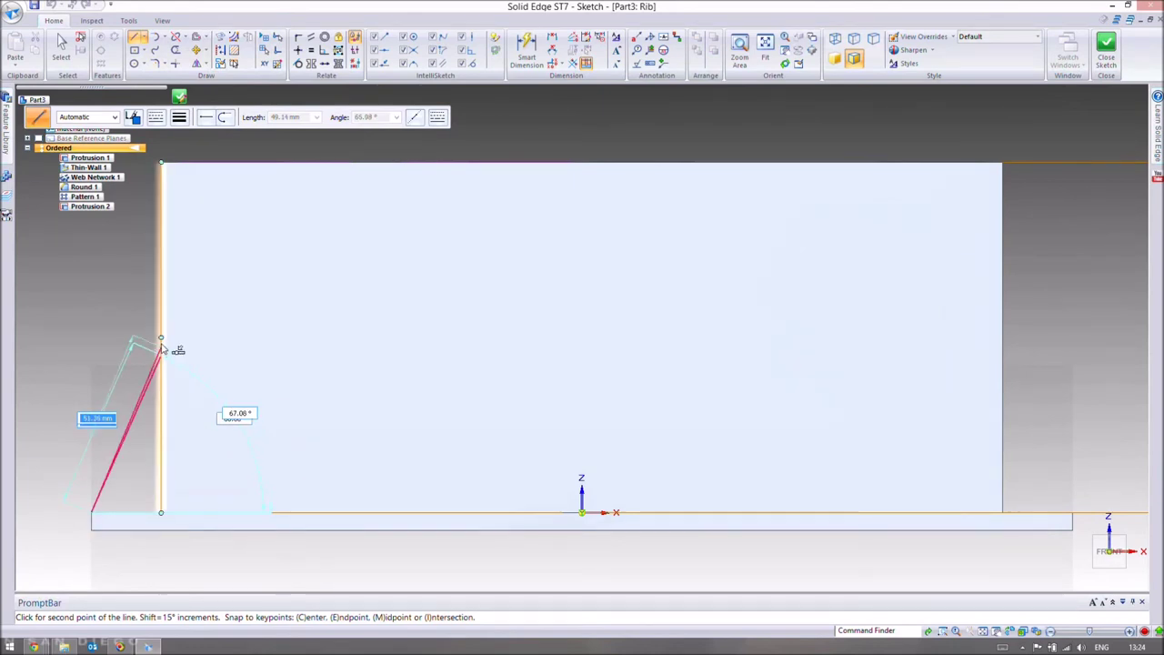
pyautogui.click(161, 339)
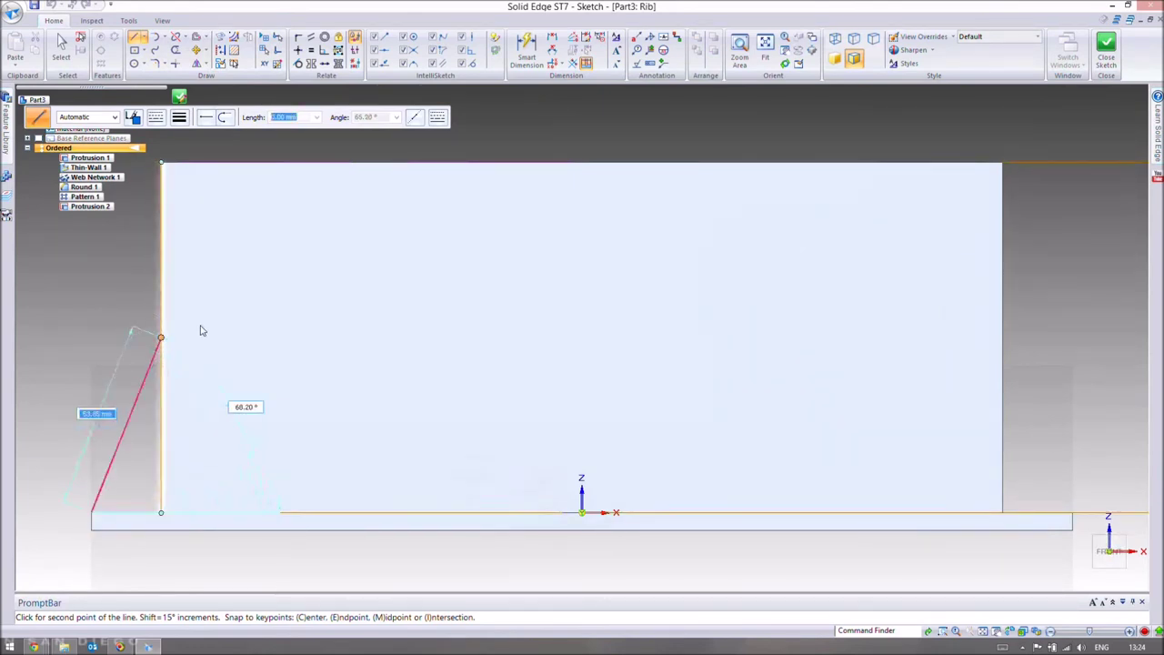
pyautogui.rightClick(530, 140)
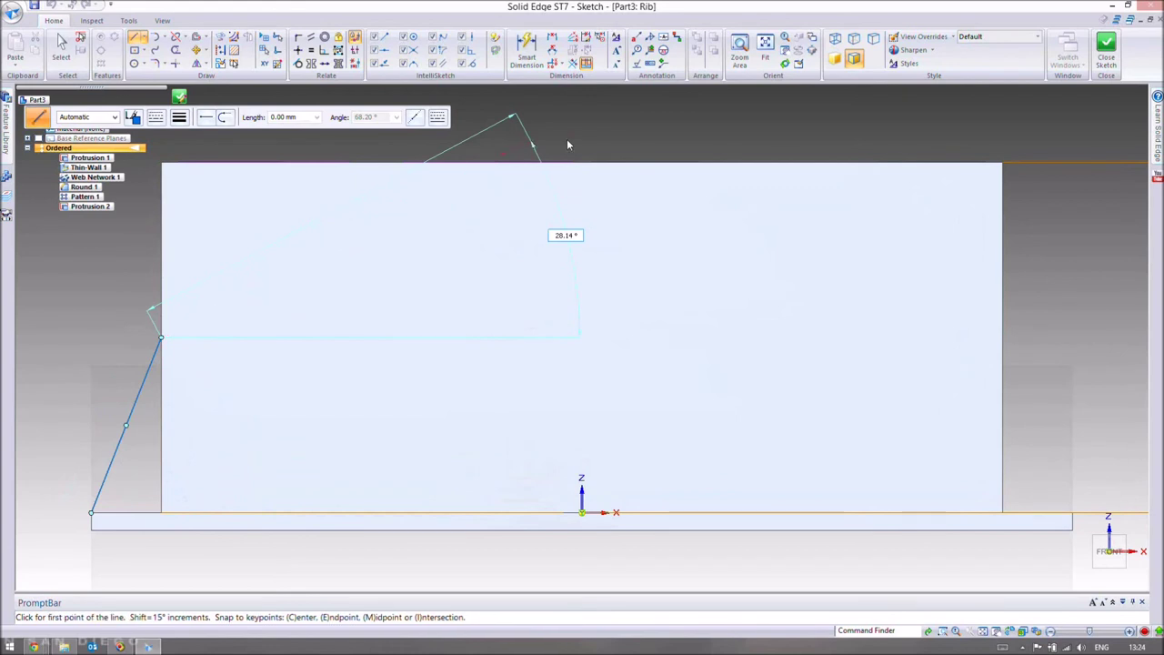
pyautogui.click(1106, 53)
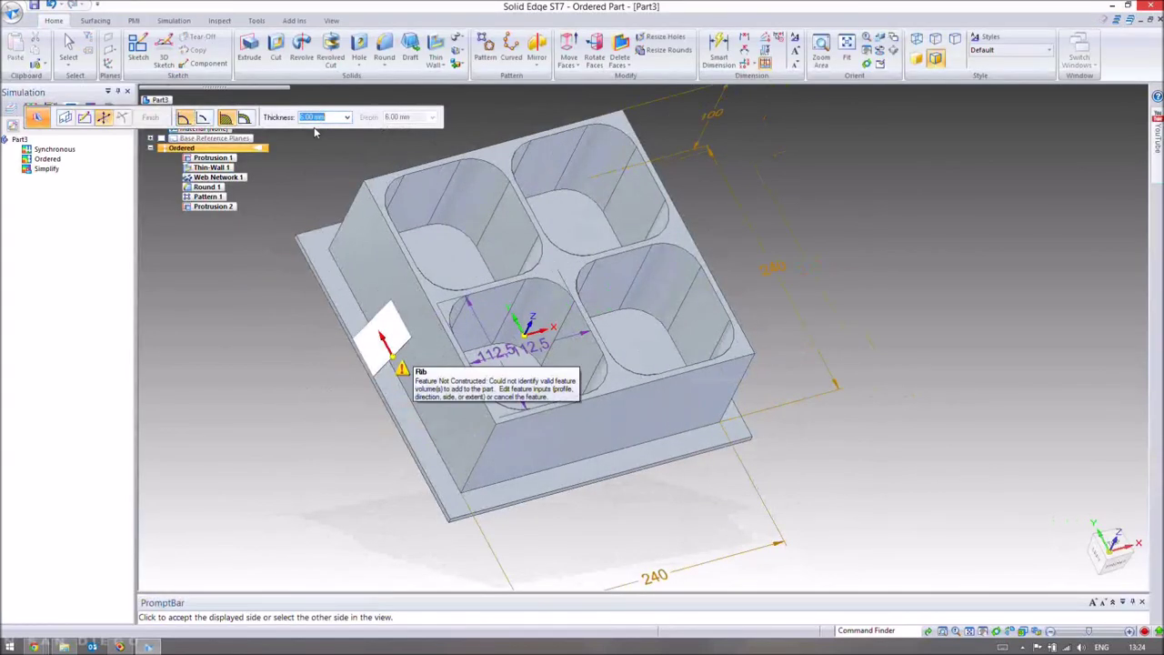
# Set the rib thickness to 5 mm, direct its material toward the box wall and finish the rib
pyautogui.press('Return')
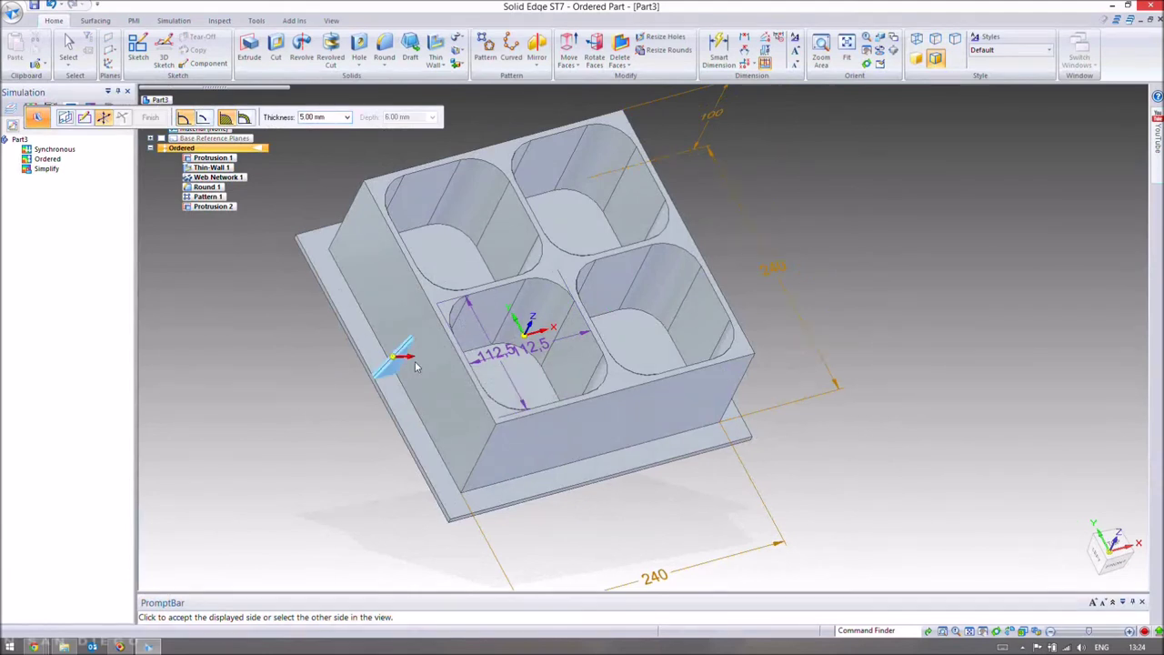
pyautogui.moveTo(416, 367); pyautogui.dragTo(432, 354, button='middle')
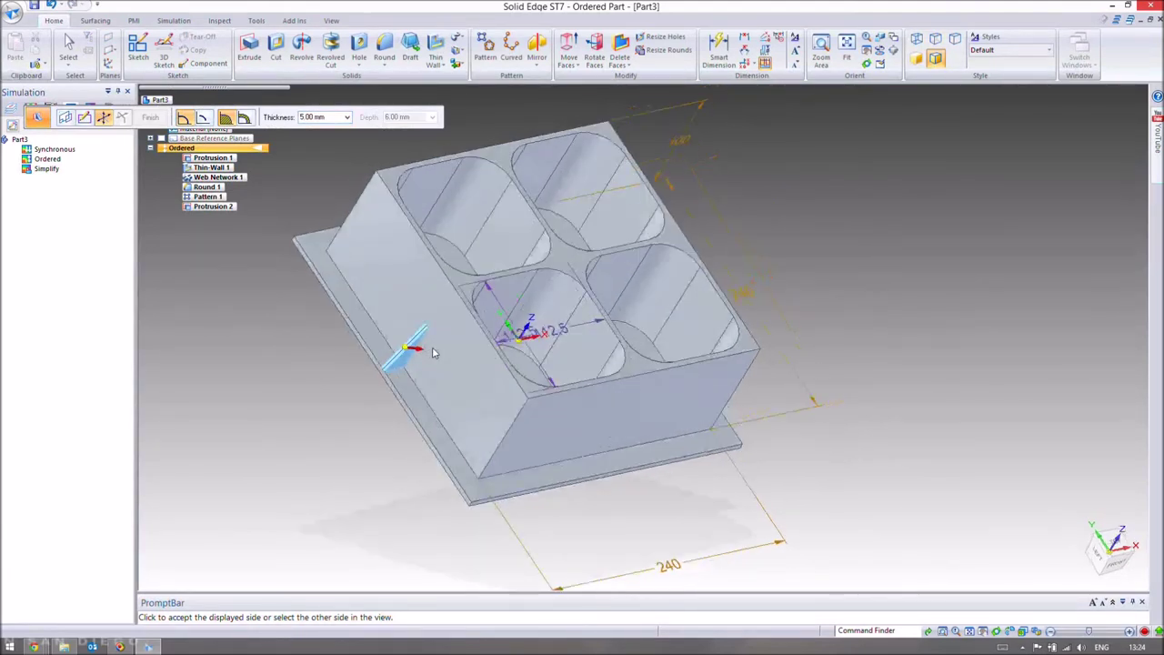
pyautogui.click(434, 353)
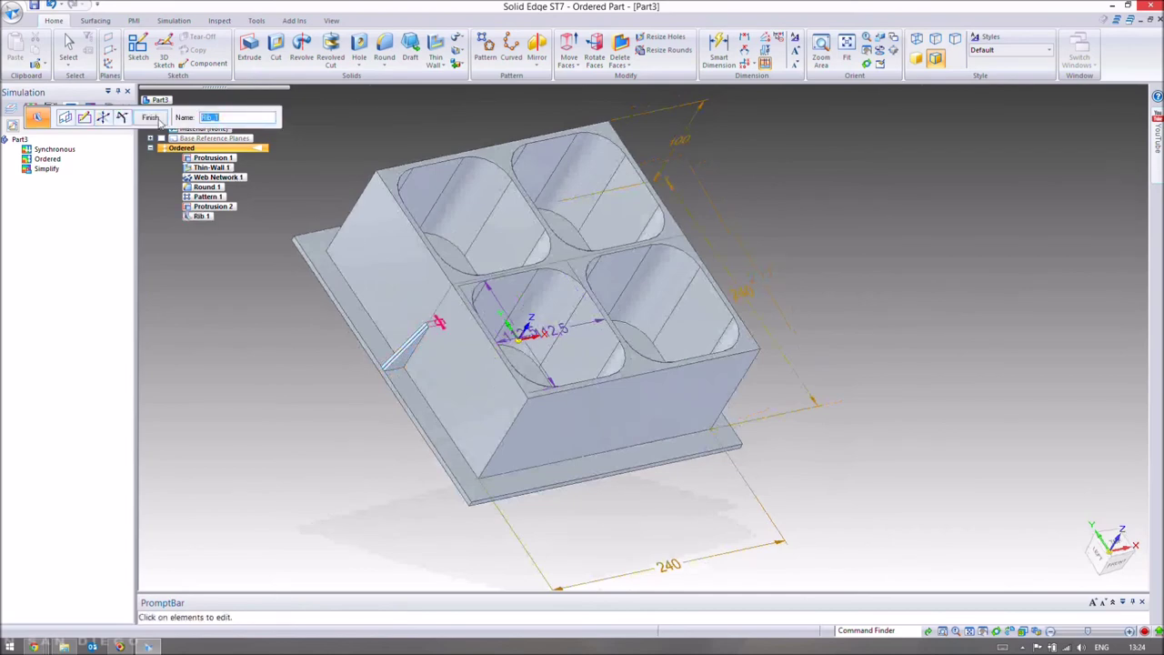
pyautogui.hotkey('ctrl', 'f')
pyautogui.scroll(4, 409, 337)
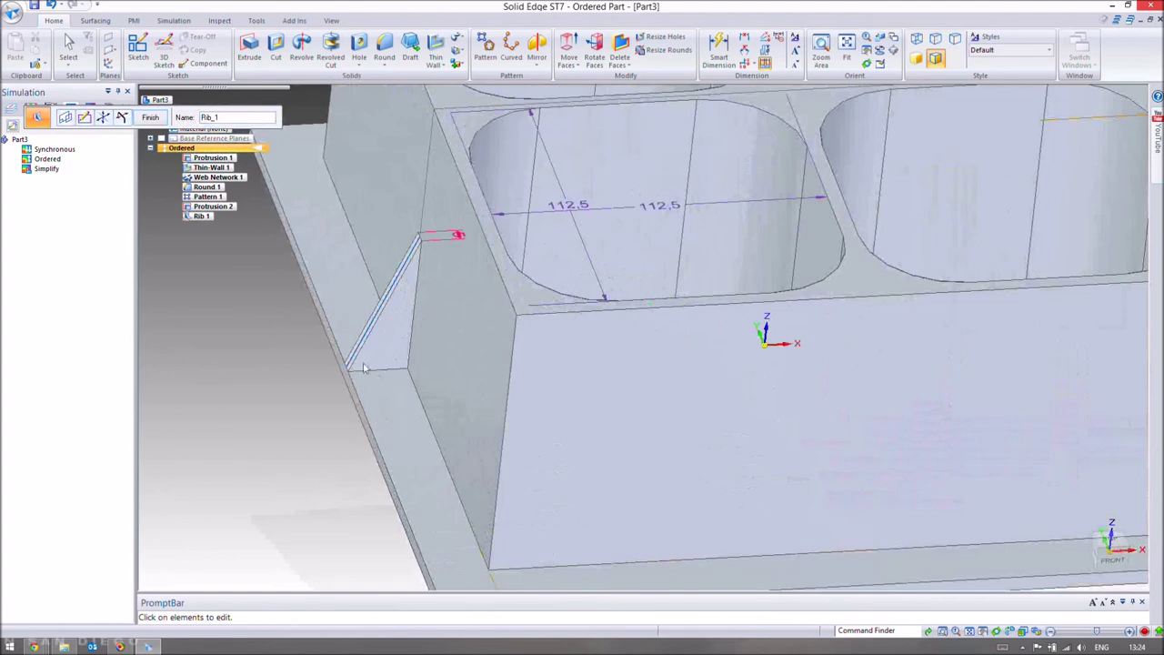
pyautogui.click(150, 118)
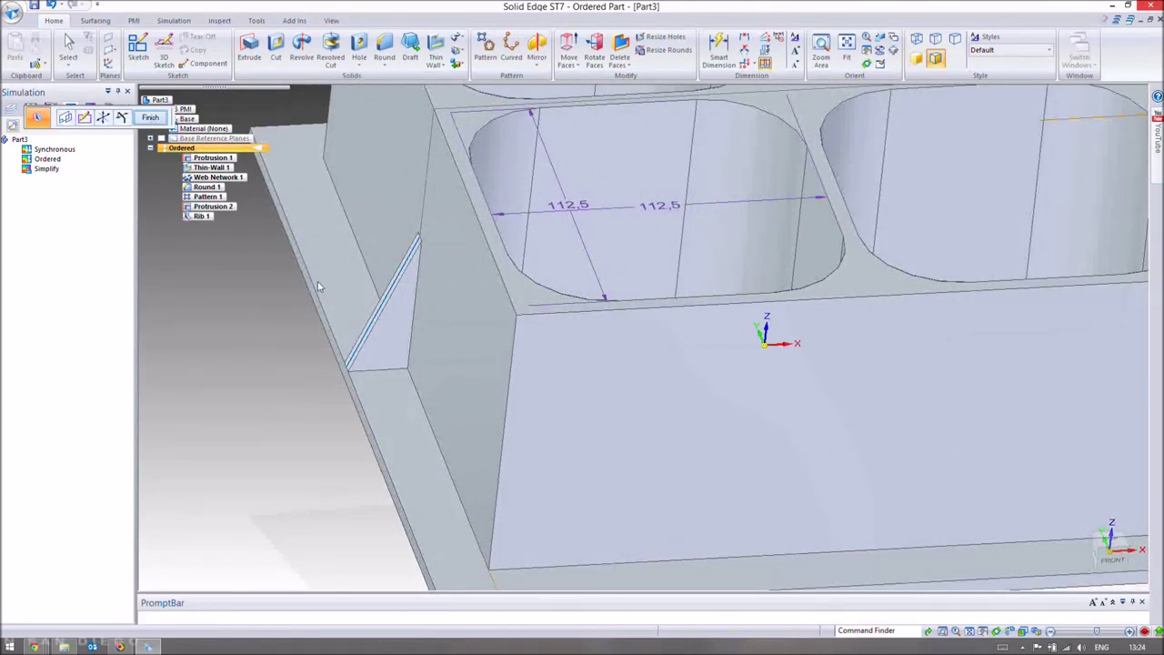
# Leave the Rib command and start a Mirror feature for copying the rib
pyautogui.scroll(-5, 364, 291)
pyautogui.moveTo(464, 298); pyautogui.dragTo(410, 387, button='middle')
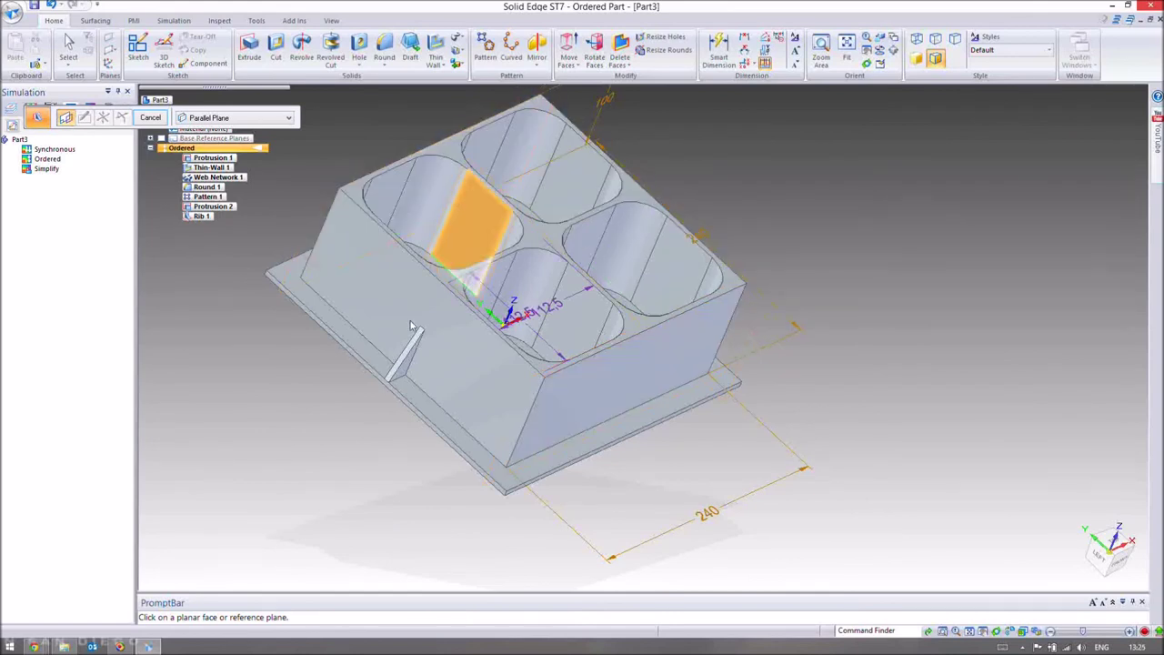
pyautogui.click(537, 47)
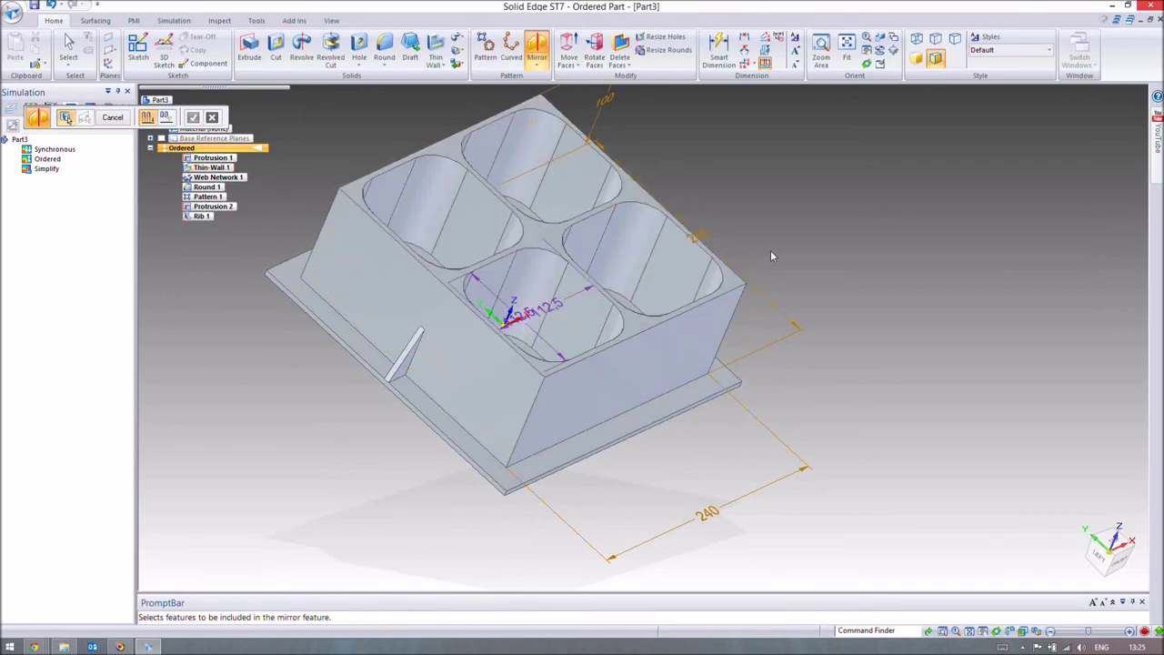
pyautogui.moveTo(775, 254)
pyautogui.mouseDown(button='middle')
pyautogui.moveTo(724, 252)
pyautogui.moveTo(759, 267)
pyautogui.mouseUp(button='middle')
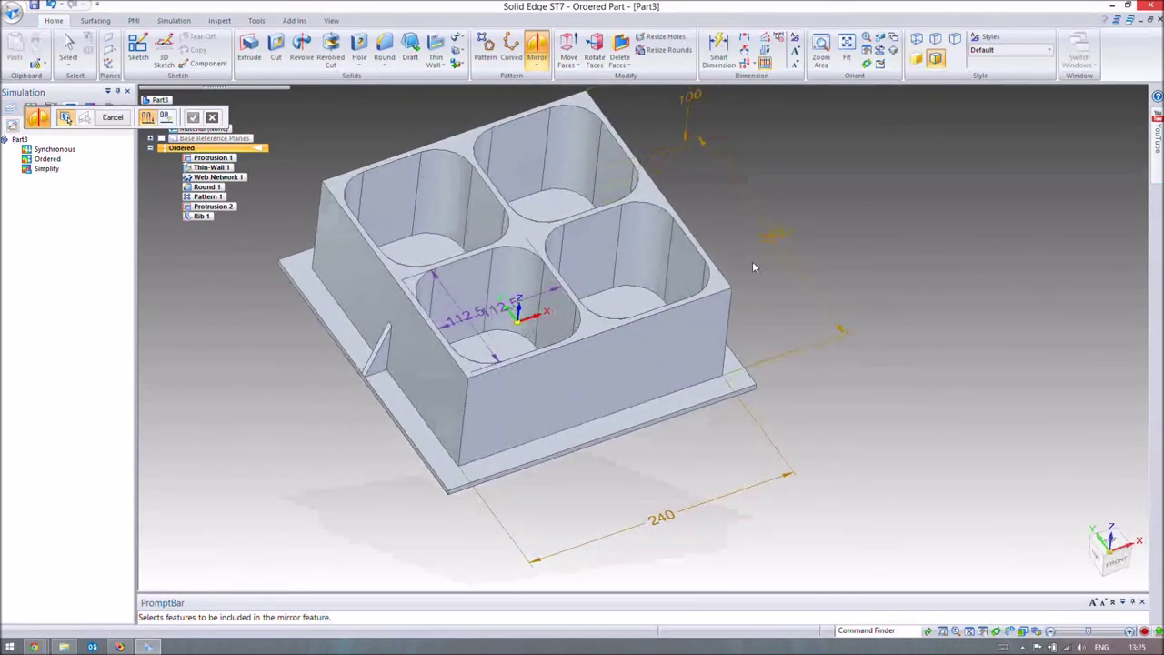